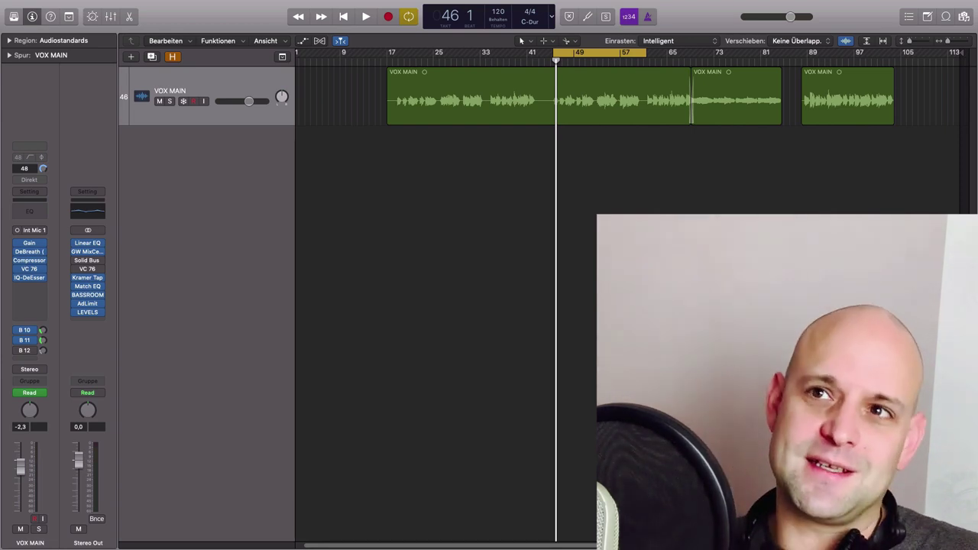
Step: Play the song, solo the VOX MAIN track, and return the stopped playhead to bar 46
left_click(368, 16)
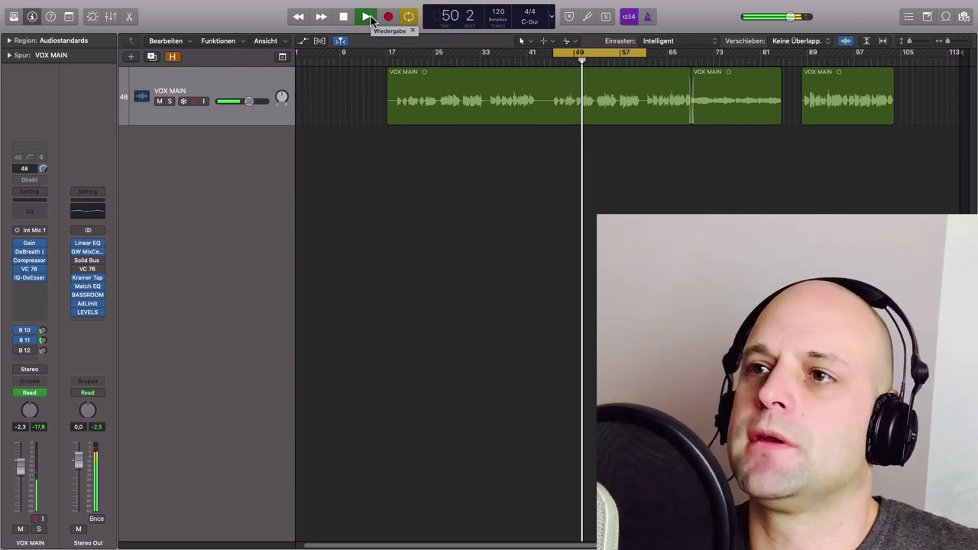
left_click(39, 529)
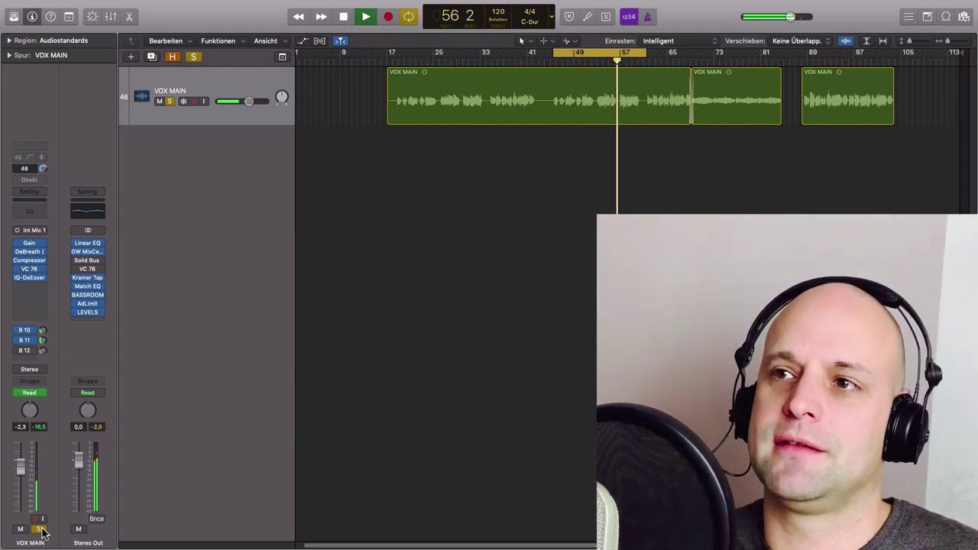
key("space")
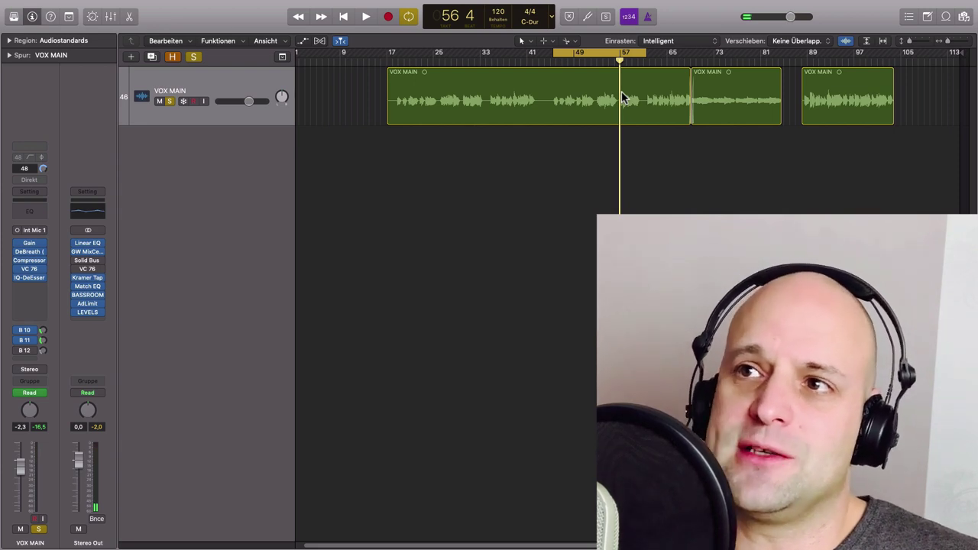
left_click(556, 62)
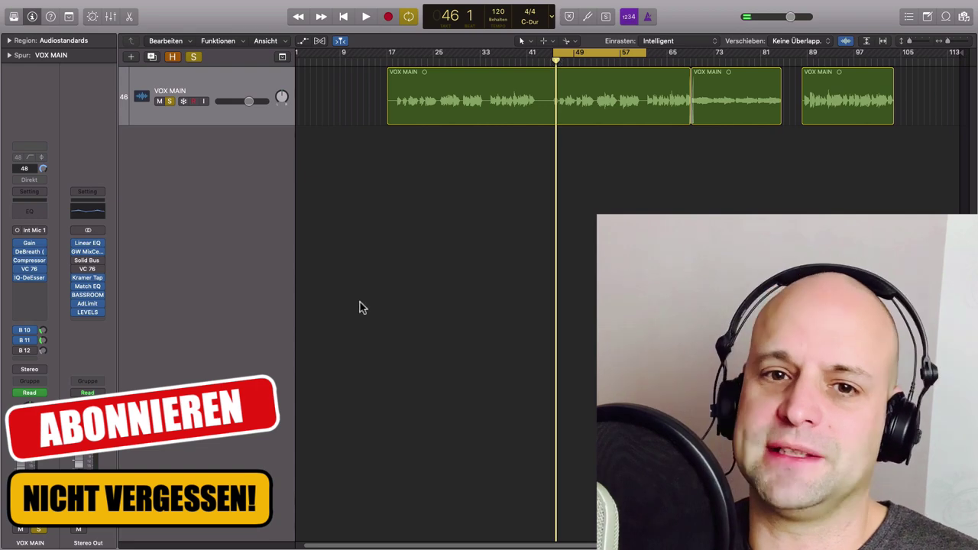
Step: Show the mixer, open the H-Delay plug-in on the DEL 2 channel, and listen to the delayed vocal
key("x")
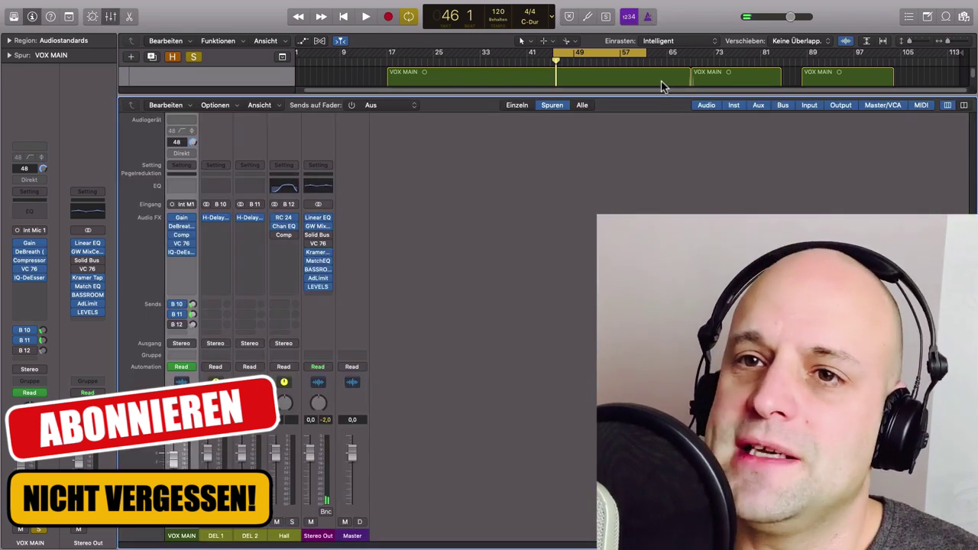
left_click(248, 535)
left_click(253, 220)
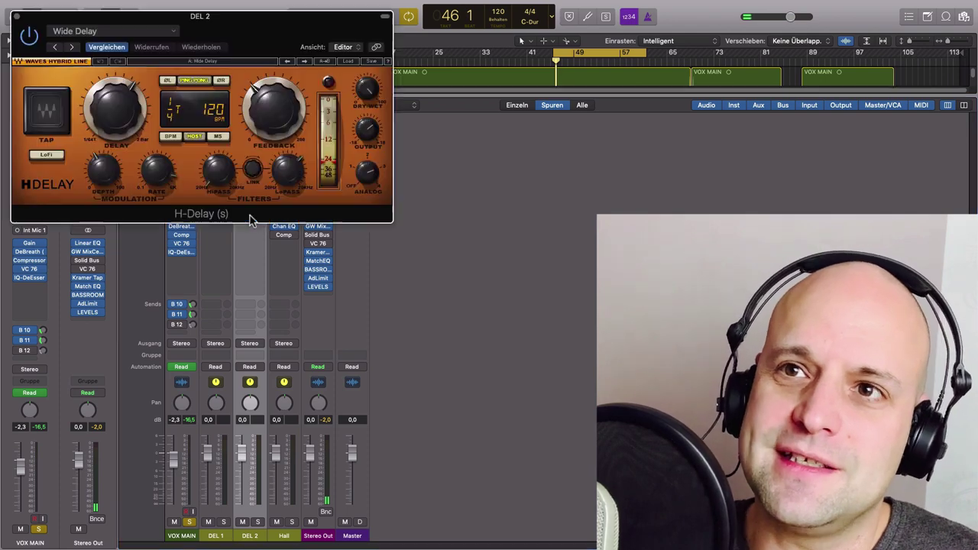
left_click_drag(253, 51, 586, 142)
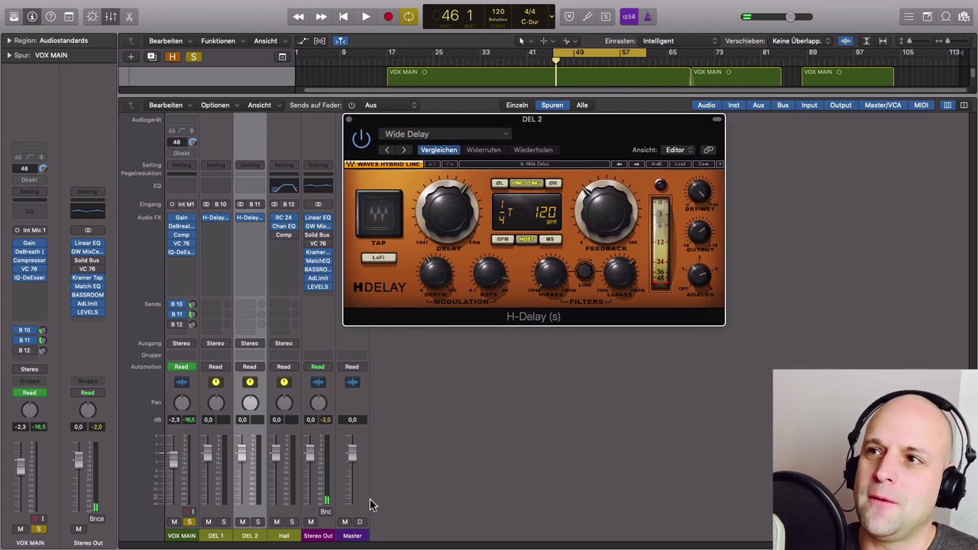
key("space")
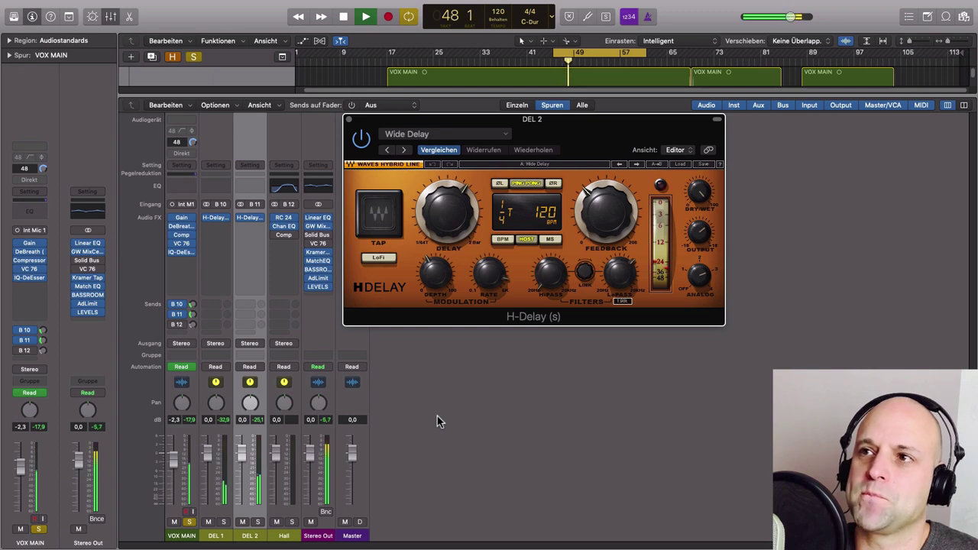
key("space")
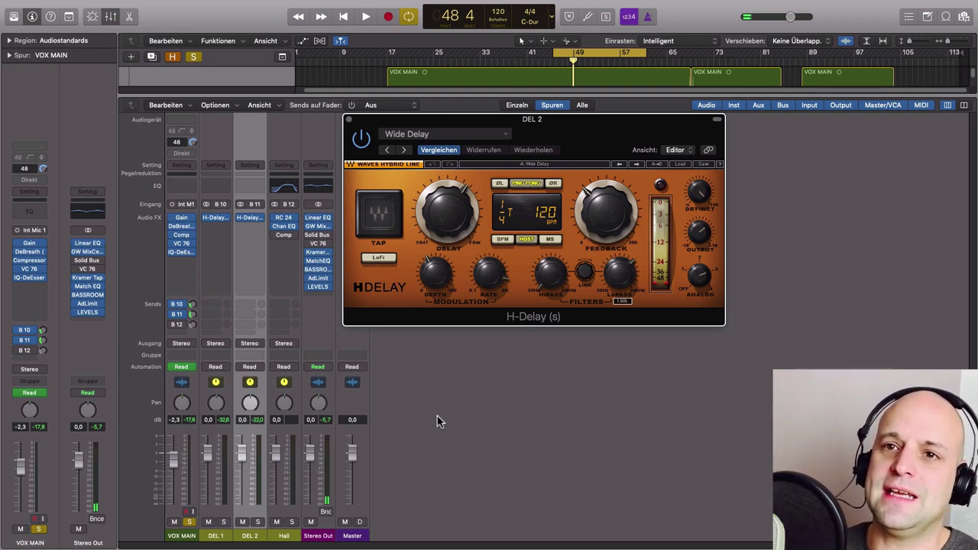
Step: Insert a stereo Compressor below the H-Delay on the DEL 2 channel and close the H-Delay window
left_click(258, 228)
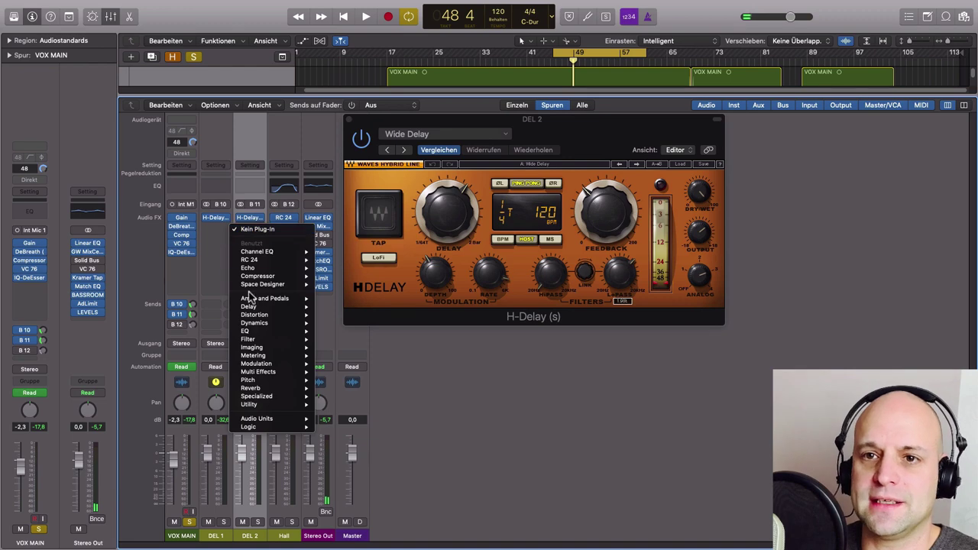
mouse_move(255, 322)
mouse_move(339, 331)
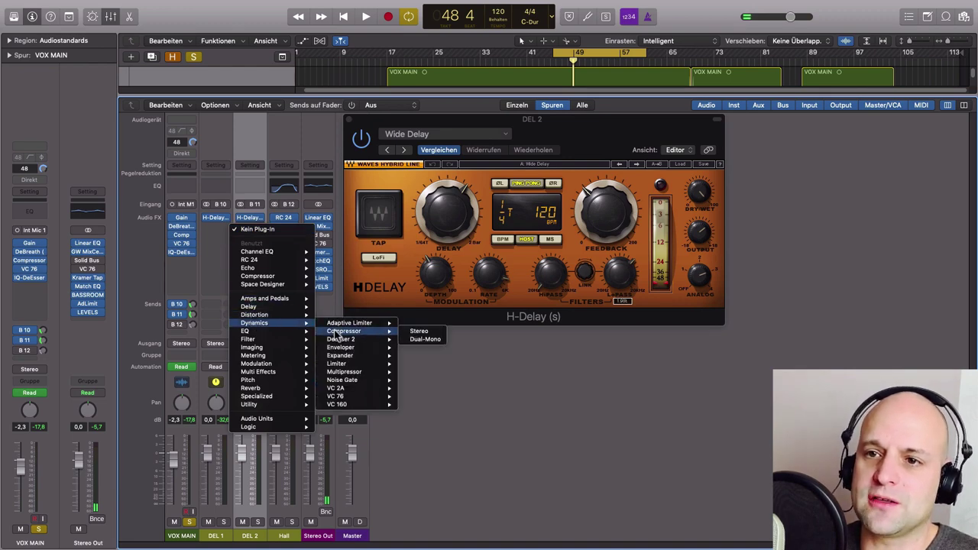
left_click(413, 331)
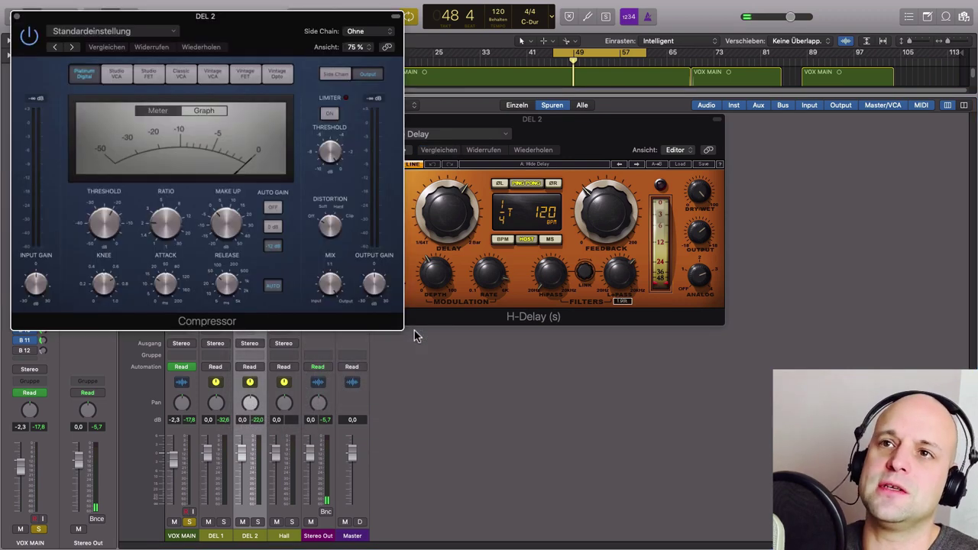
left_click_drag(257, 39, 660, 136)
left_click(349, 121)
left_click(349, 121)
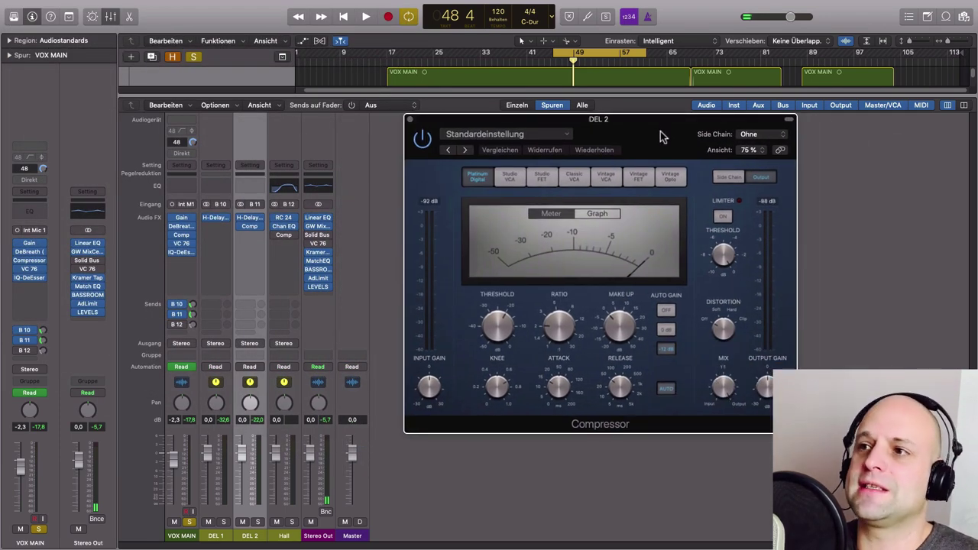
left_click(783, 137)
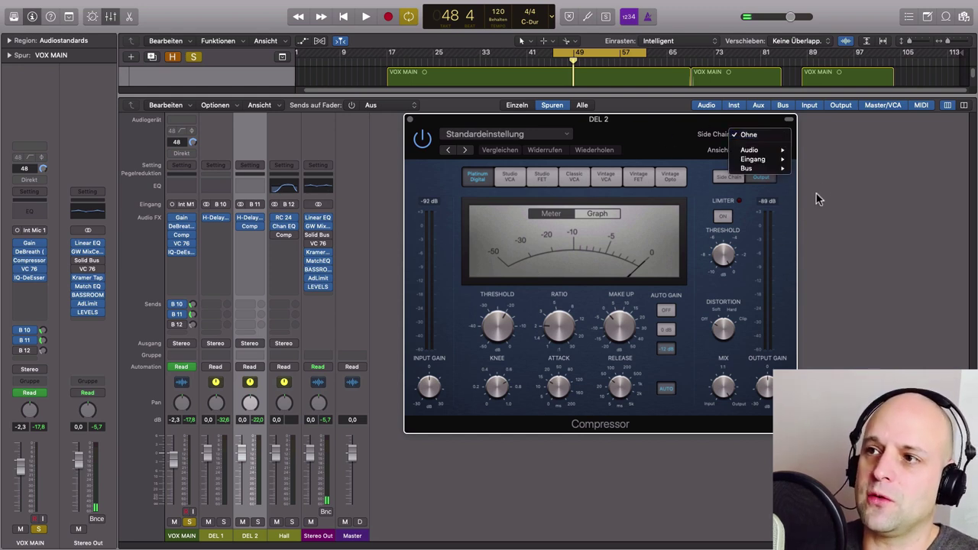
left_click(668, 138)
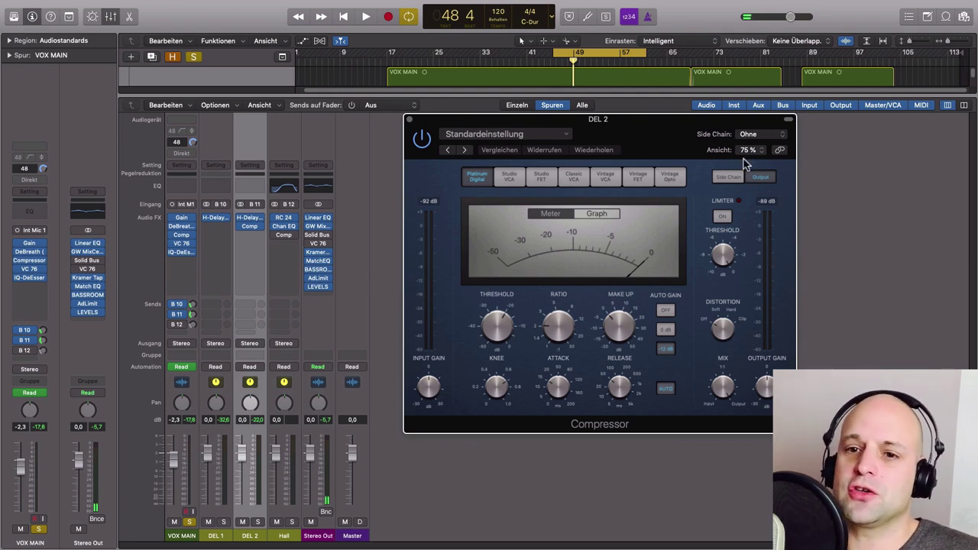
left_click(250, 537)
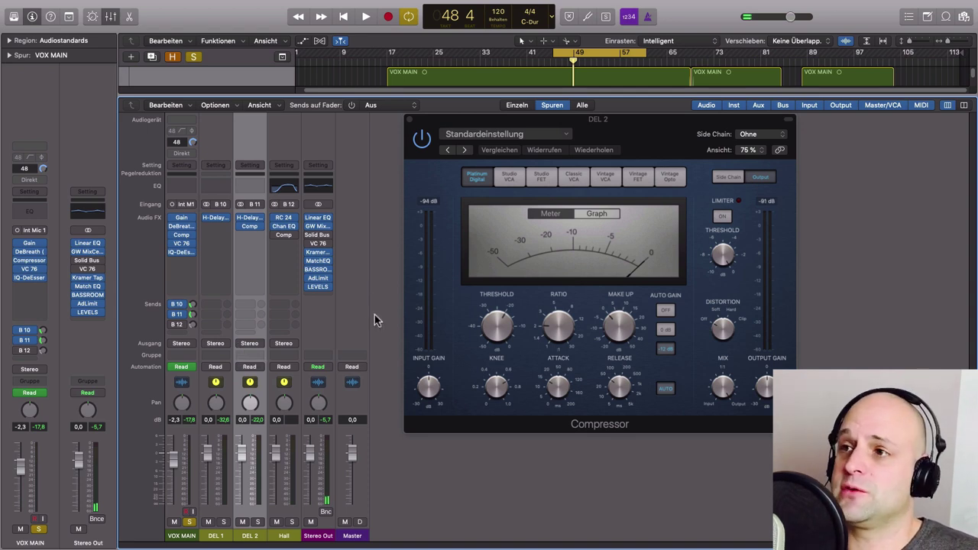
left_click_drag(684, 135, 652, 137)
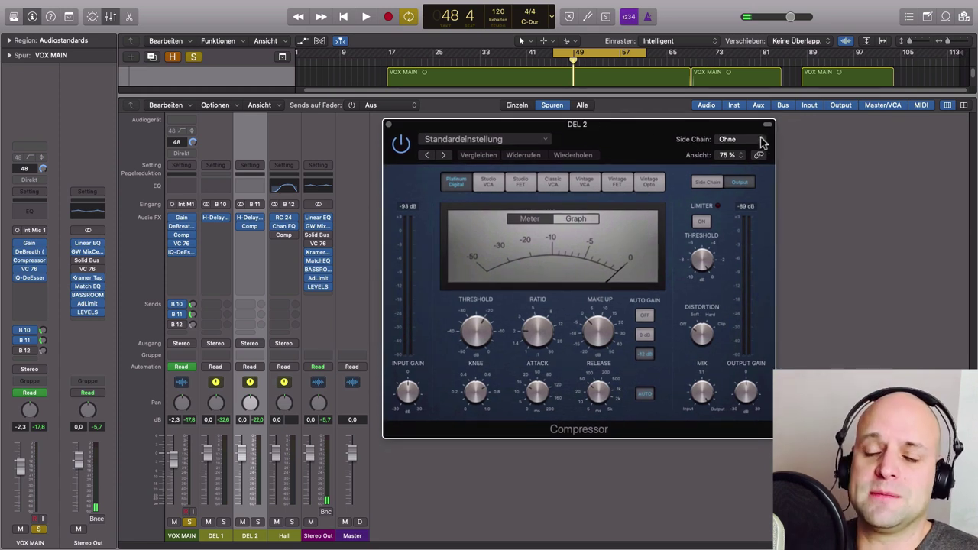
left_click(251, 538)
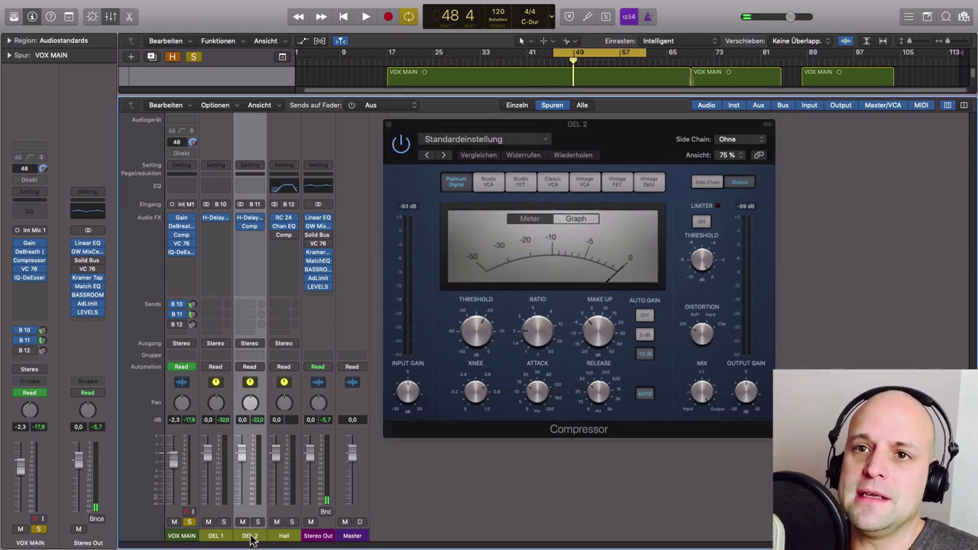
left_click(631, 153)
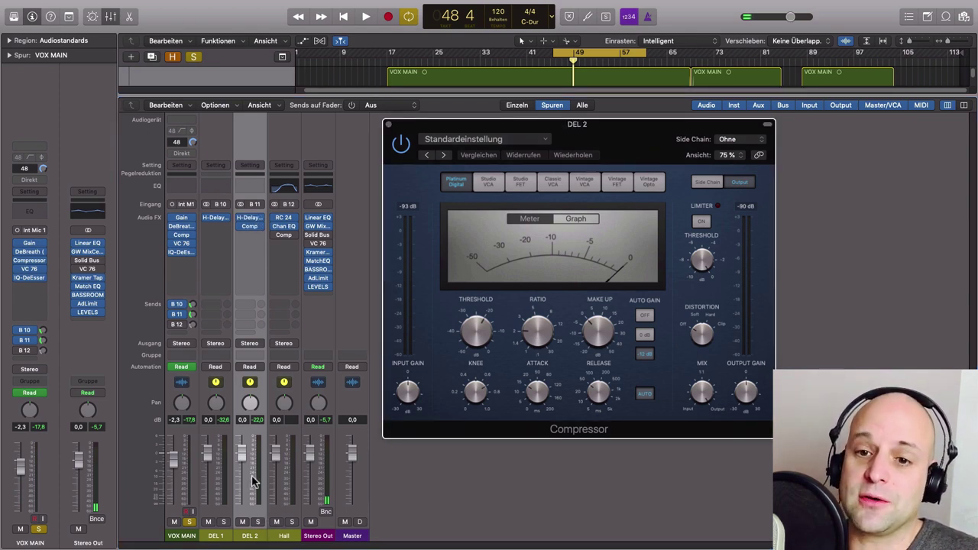
left_click(182, 536)
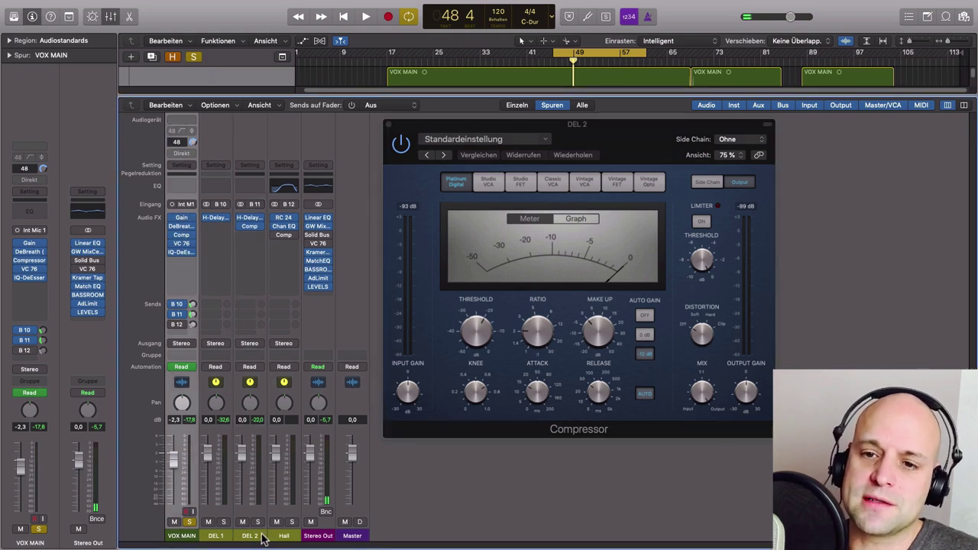
left_click(252, 538)
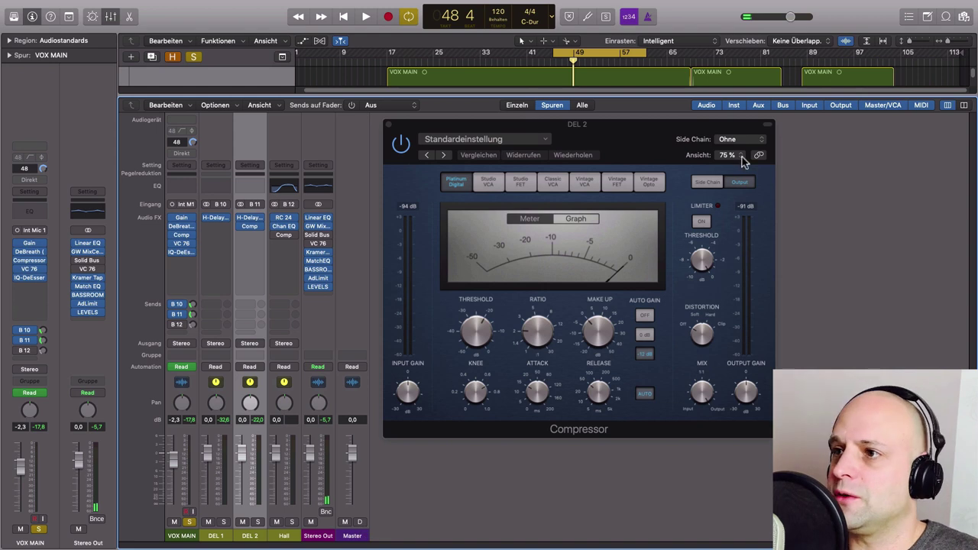
Step: Set the side chain source of the DEL 2 compressor to the main vocal track, Audio 51
left_click(764, 141)
mouse_move(756, 157)
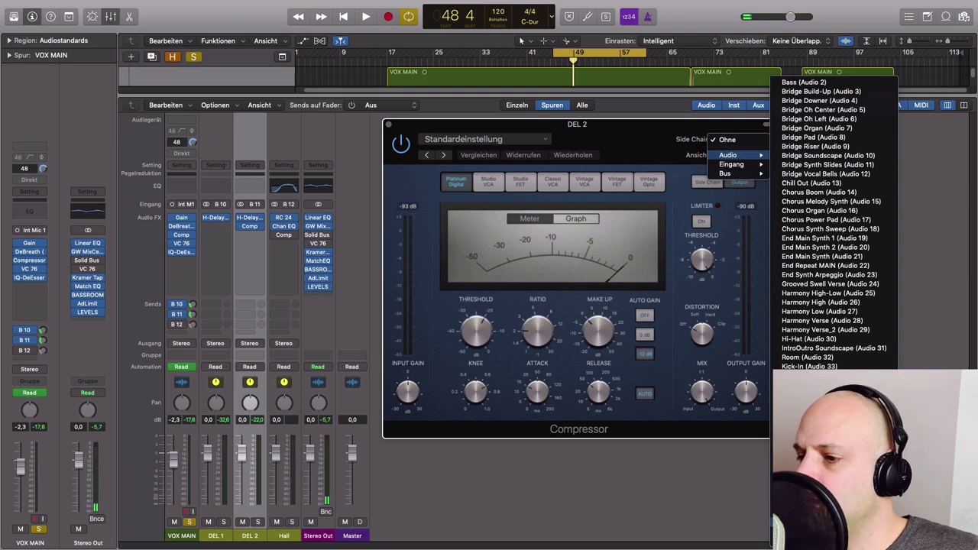
key("Return")
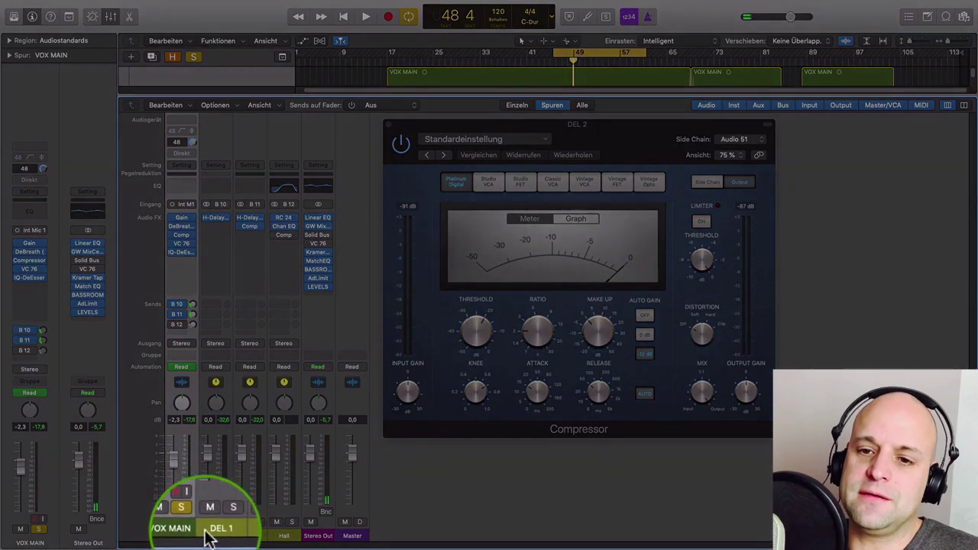
left_click(252, 532)
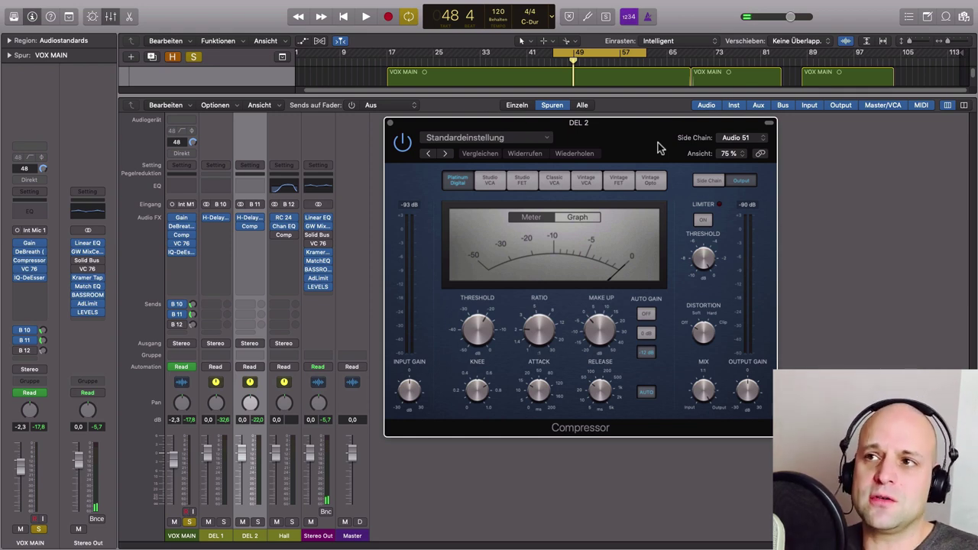
Step: Solo the DEL 2 channel, leaving the Hall channel unsoloed
left_click(291, 523)
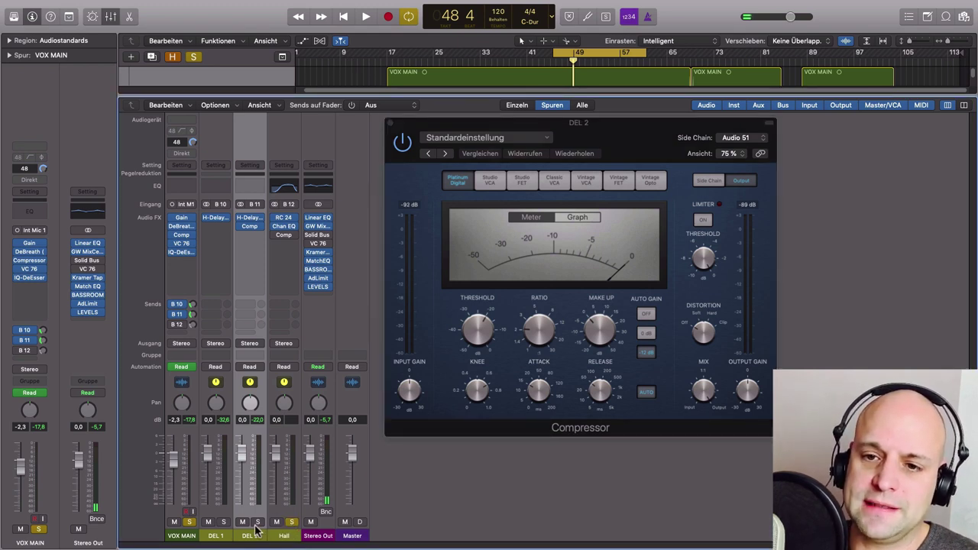
left_click(257, 522)
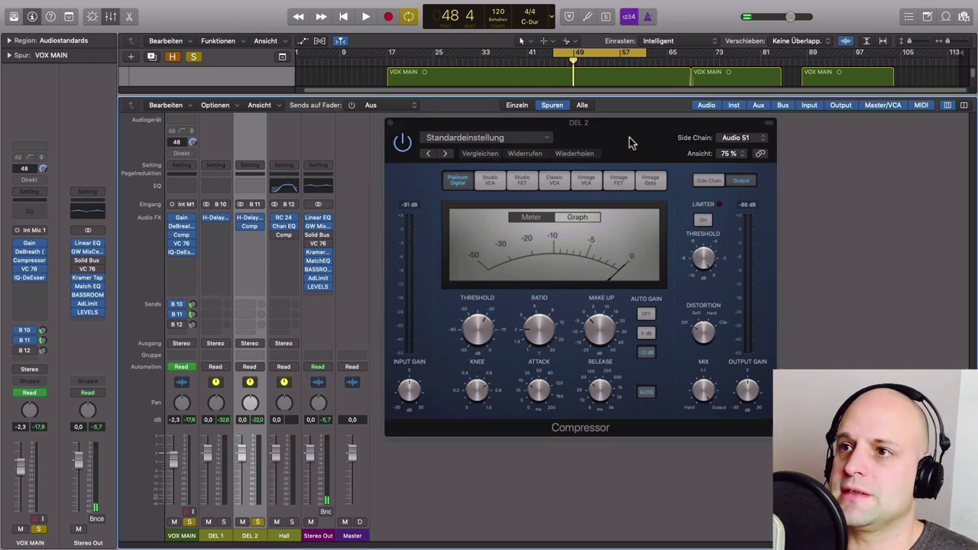
left_click_drag(621, 143, 615, 147)
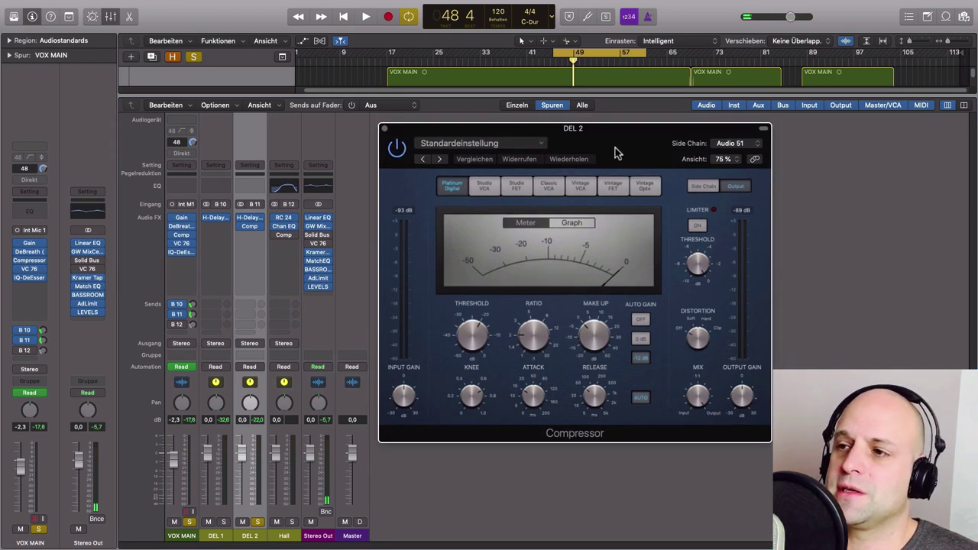
Step: Switch off the compressor's Auto Gain and audition the vocal with its delay
left_click(641, 321)
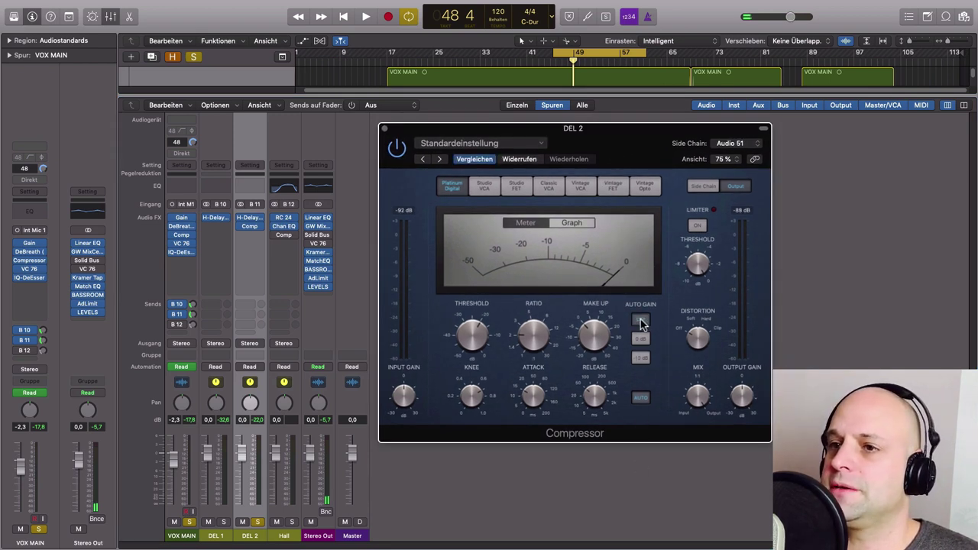
key("space")
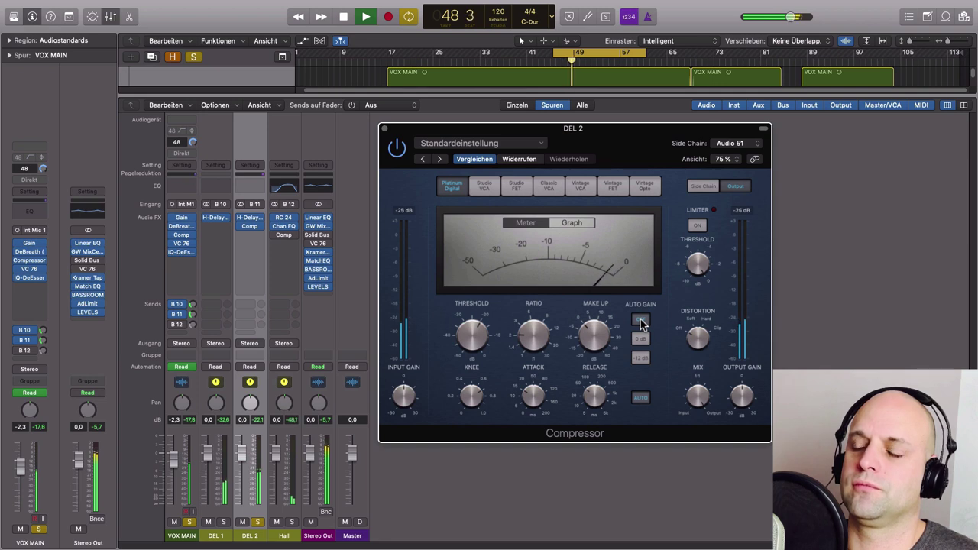
key("space")
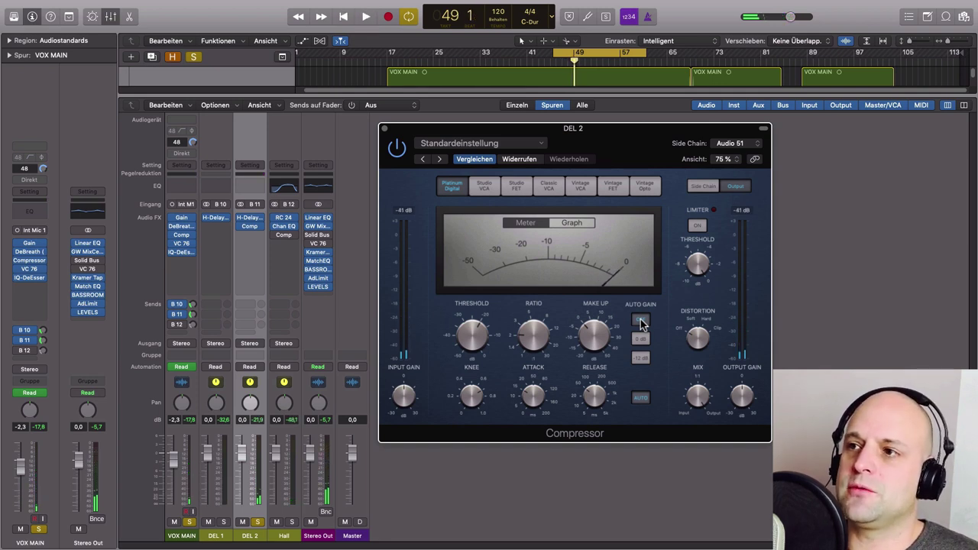
left_click(642, 321)
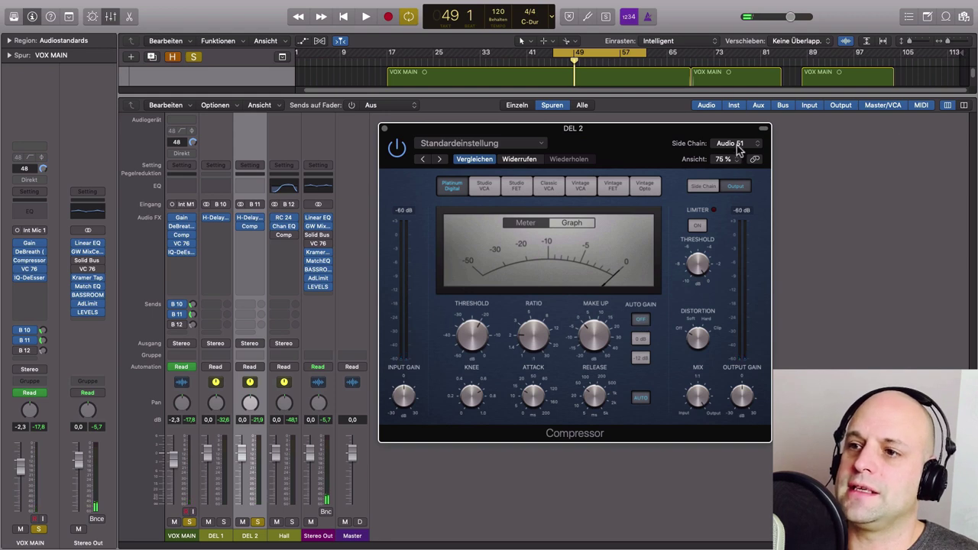
Step: Set the compressor's ratio to 7.1:1 and its threshold to about -34.5 dB, and play the passage to hear the ducking
left_click_drag(473, 335, 471, 358)
mouse_move(514, 301)
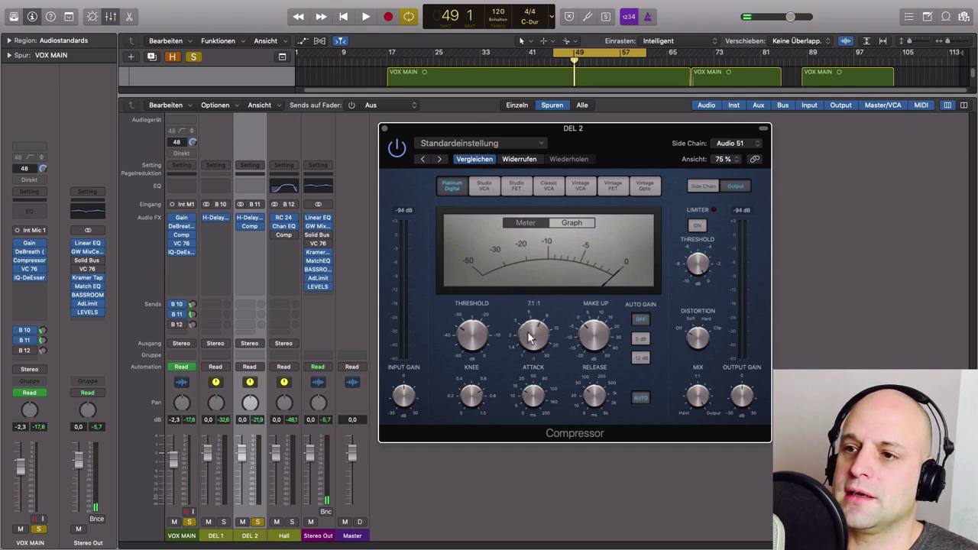
mouse_move(484, 342)
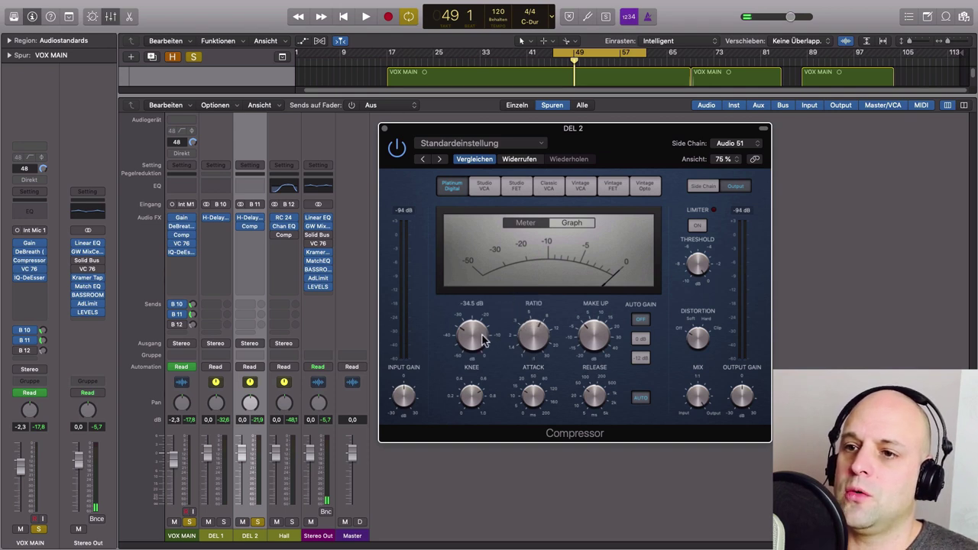
left_click_drag(475, 338, 475, 337)
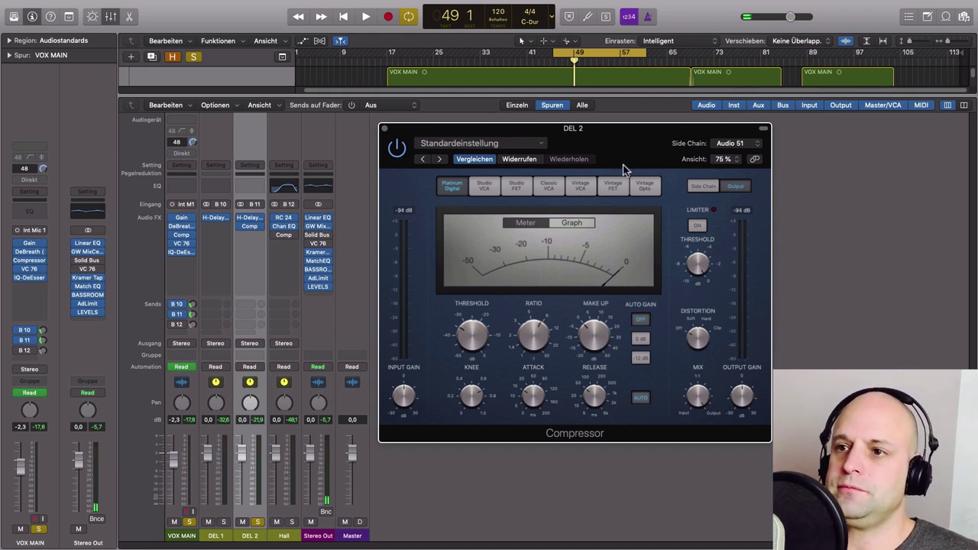
key("space")
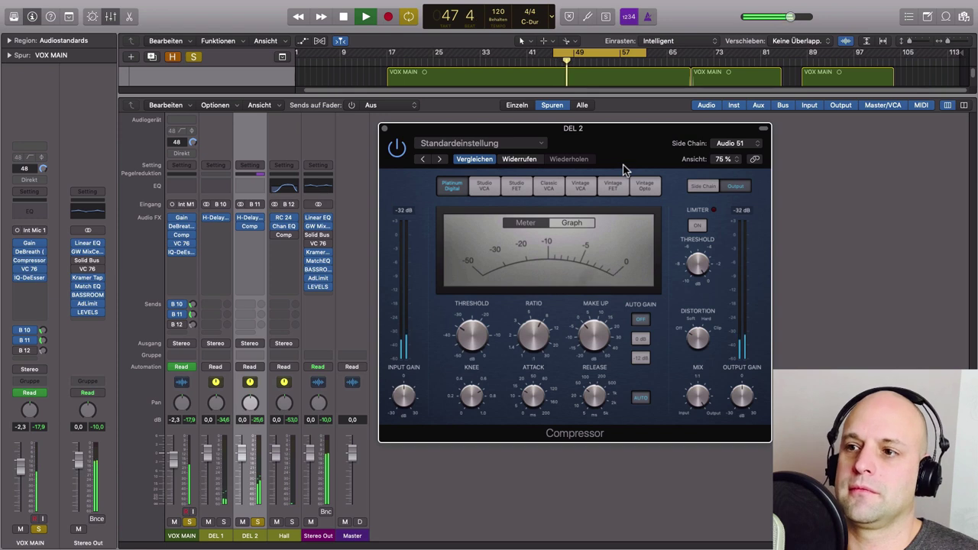
Step: Listen to the soloed passage while checking the DEL 2 compressor's ratio, attack and release, and stop playback
mouse_move(525, 344)
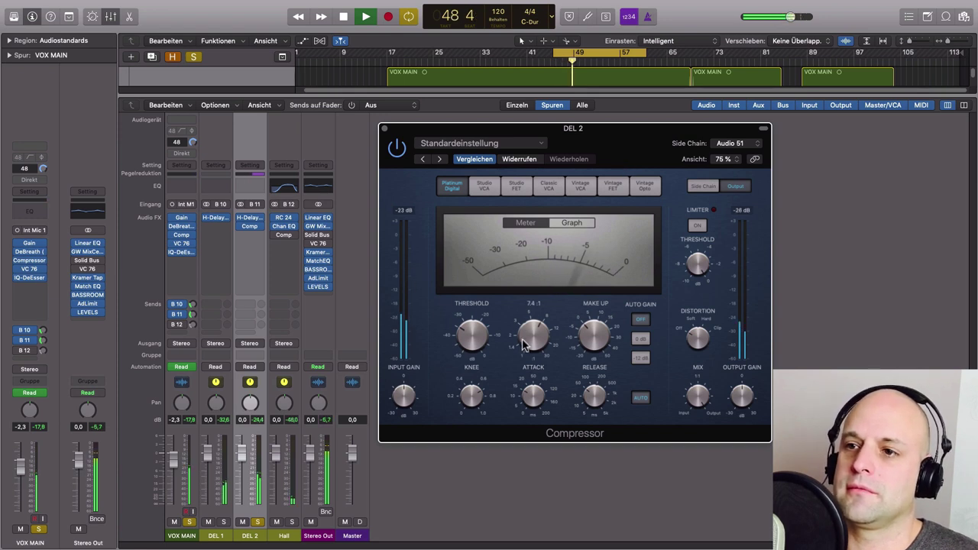
mouse_move(532, 409)
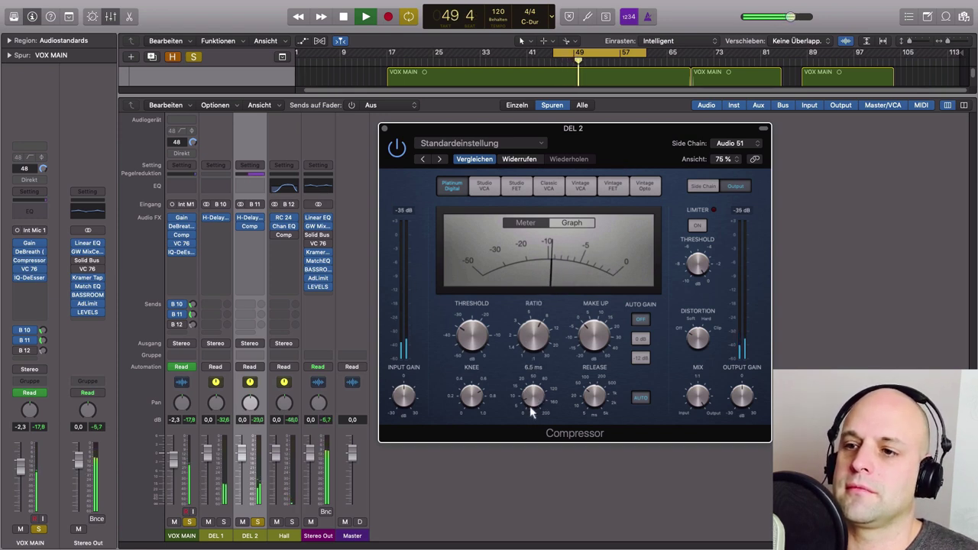
mouse_move(589, 410)
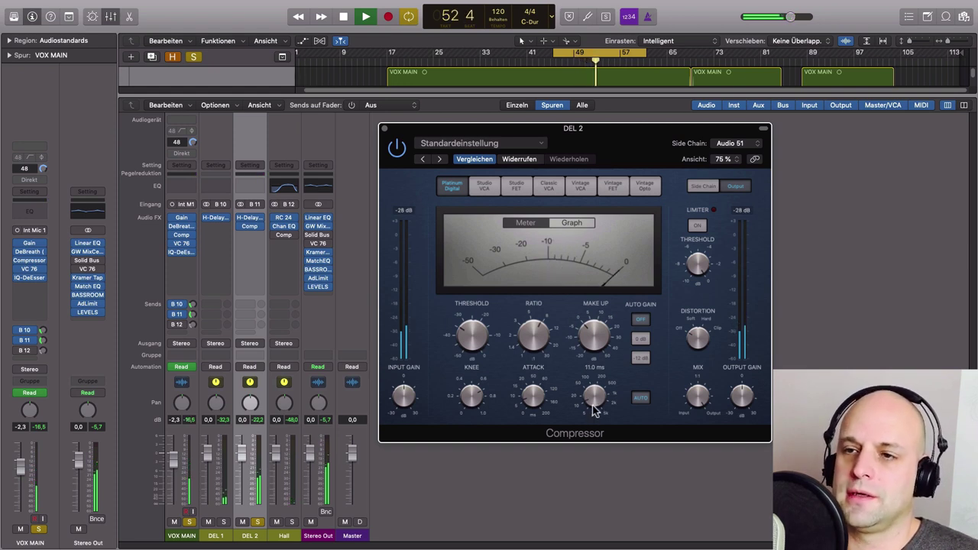
key("space")
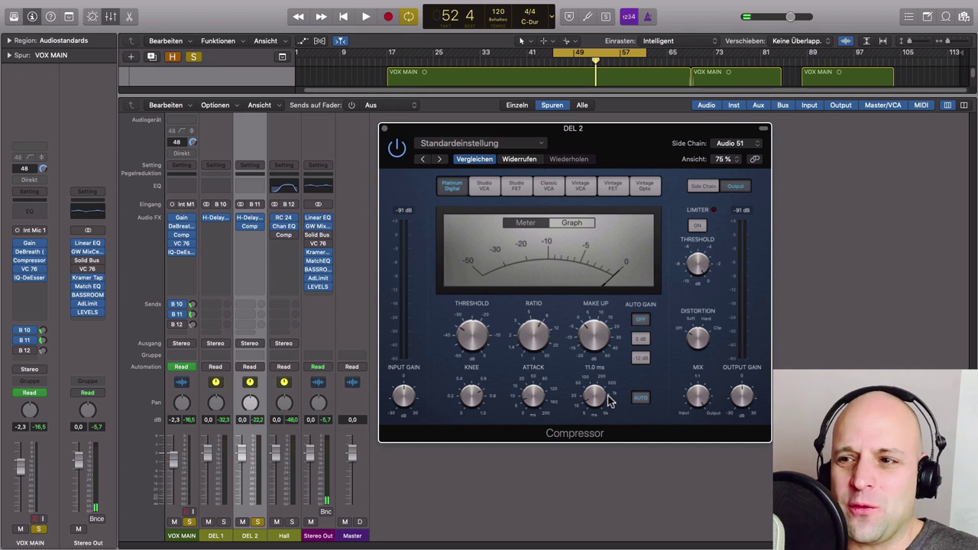
Step: Clear the active solos, play the full mix, and check the H-Delay on DEL 2 during playback
mouse_move(593, 339)
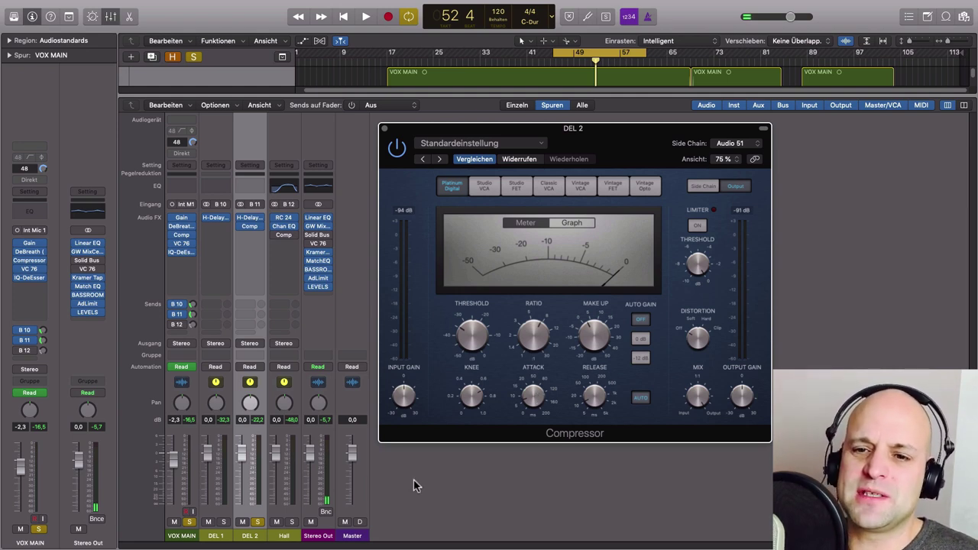
left_click(188, 522)
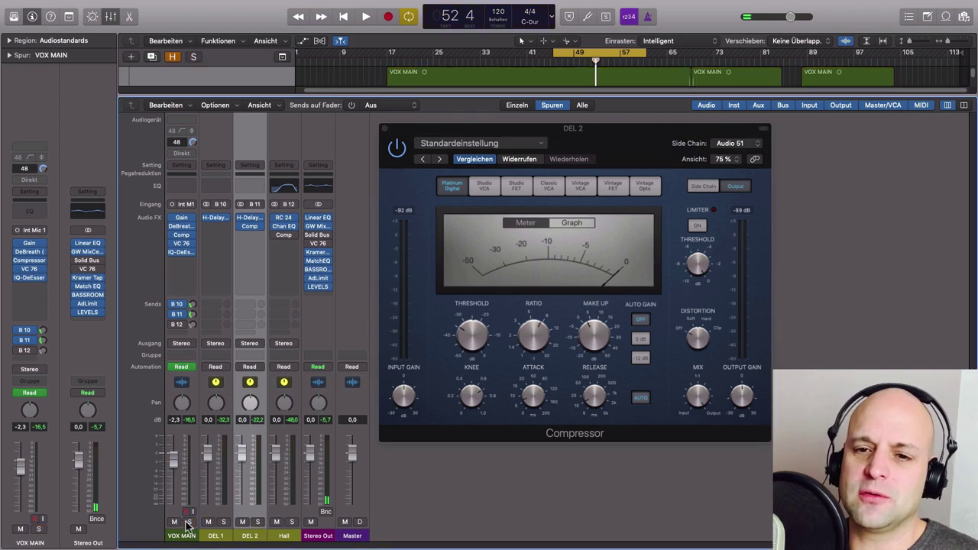
key("space")
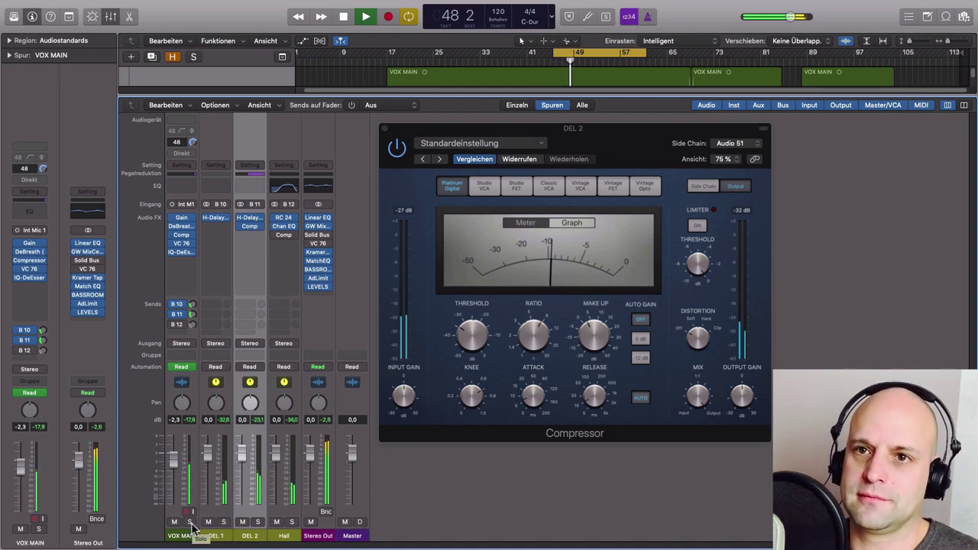
left_click(254, 219)
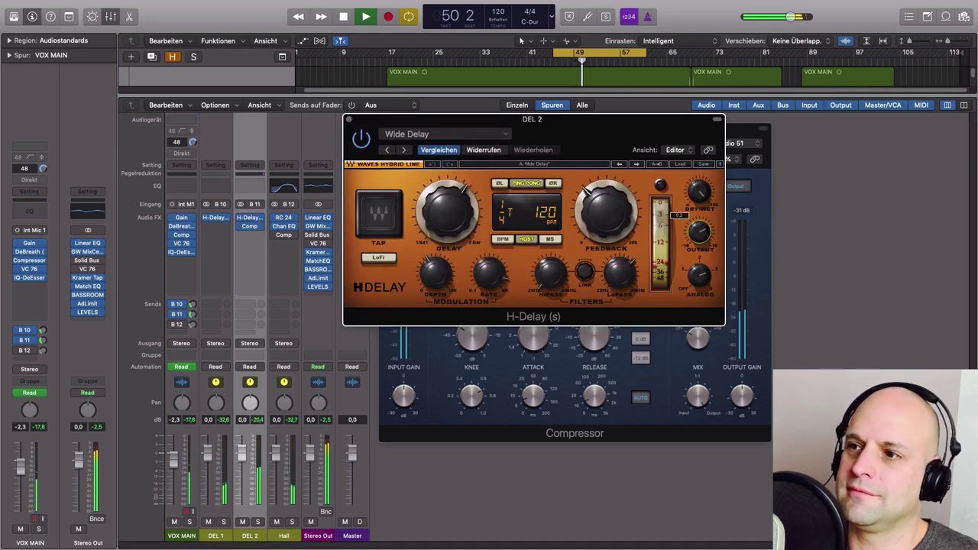
left_click(348, 121)
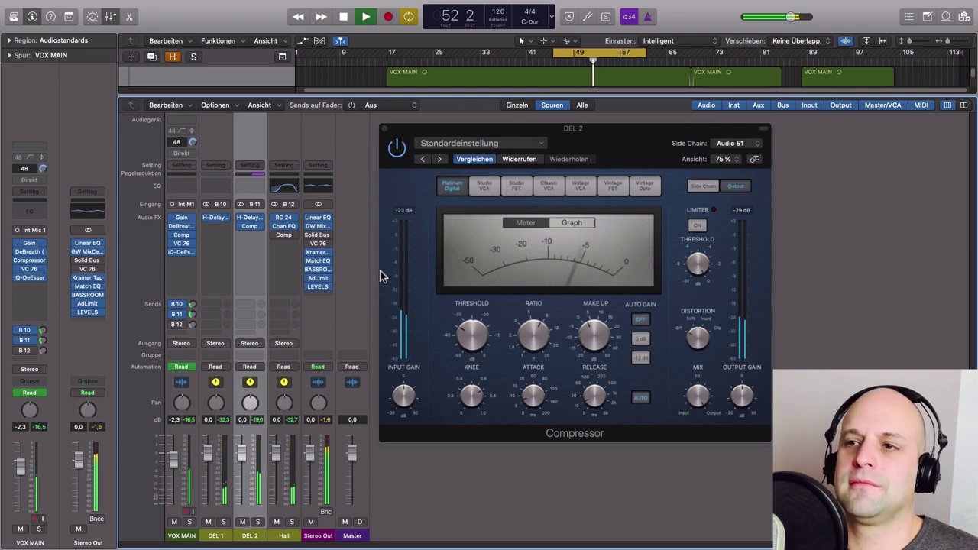
key("space")
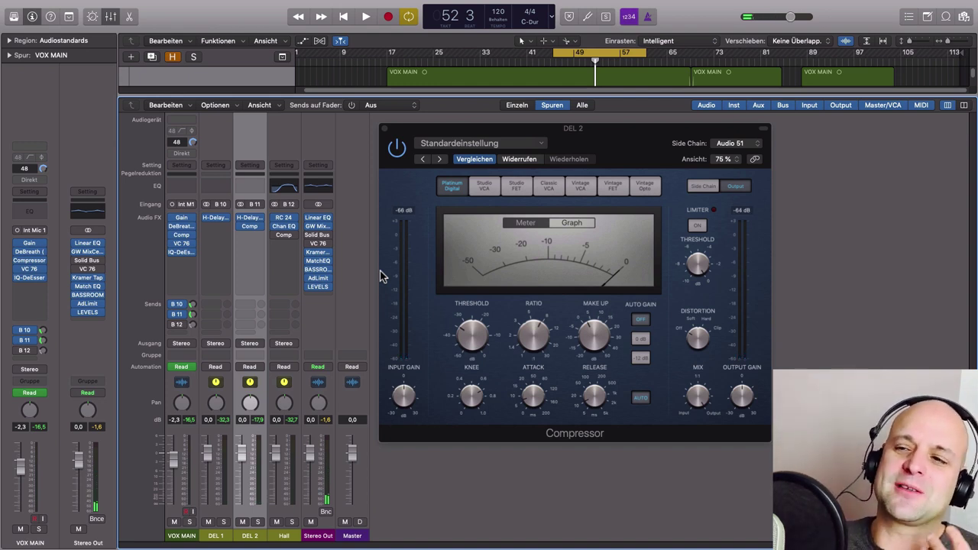
Step: Set the DEL 2 compressor's attack to 89 ms and its release to 390 ms
left_click(616, 376)
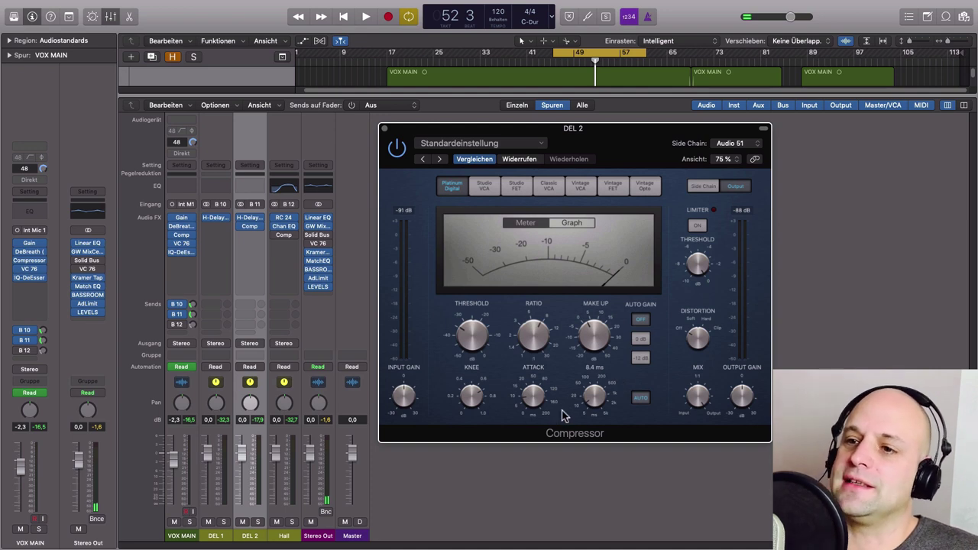
mouse_move(590, 406)
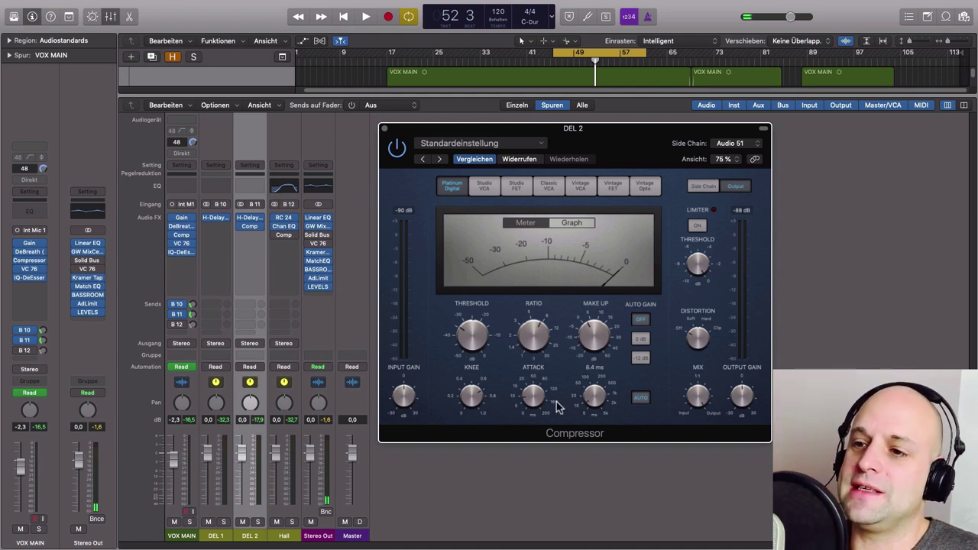
left_click_drag(535, 398, 518, 381)
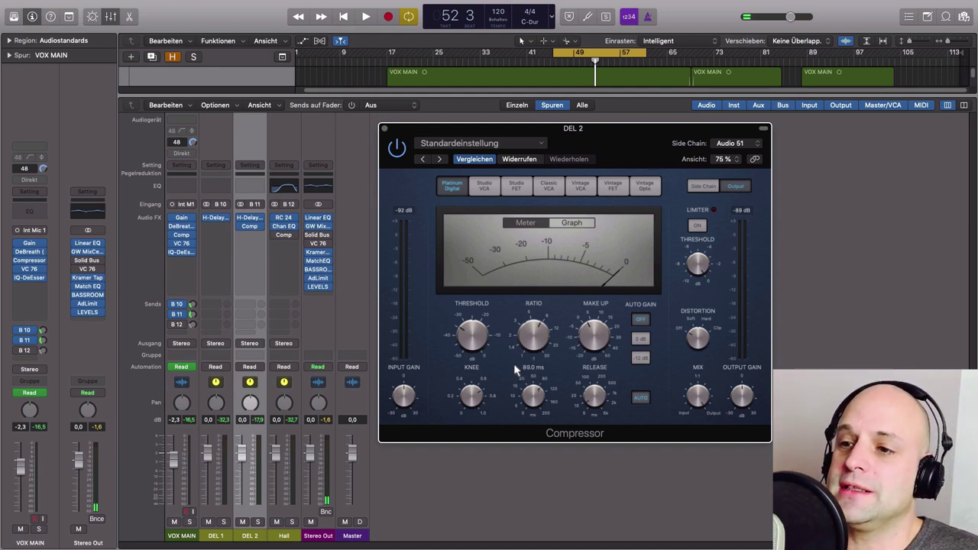
left_click_drag(581, 409, 582, 389)
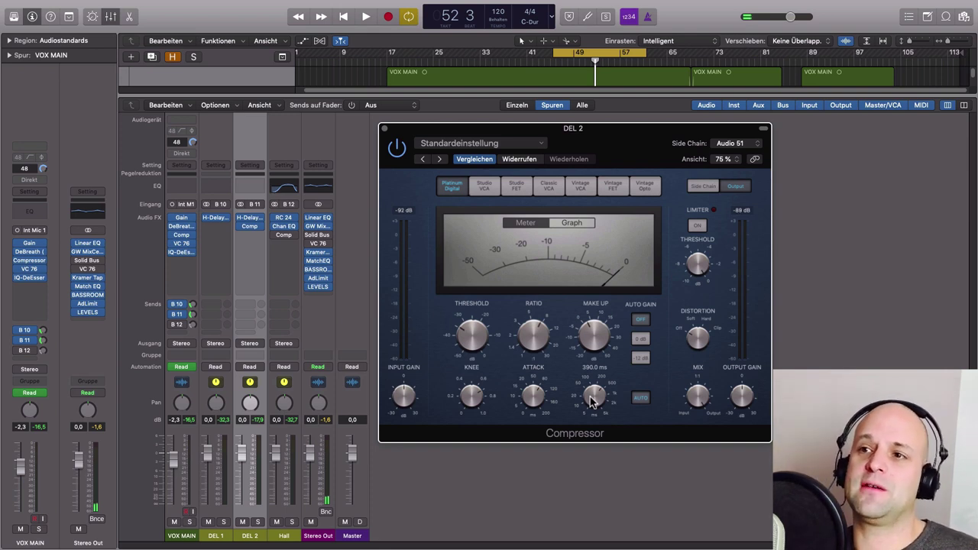
Step: Switch the compressor's display to the graph view and play the full mix to watch the gain reduction
left_click(573, 222)
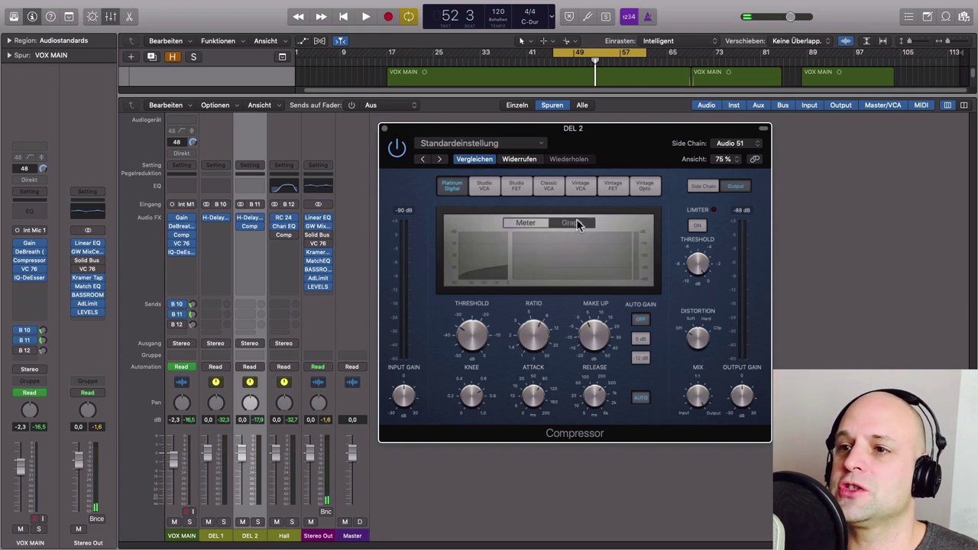
key("space")
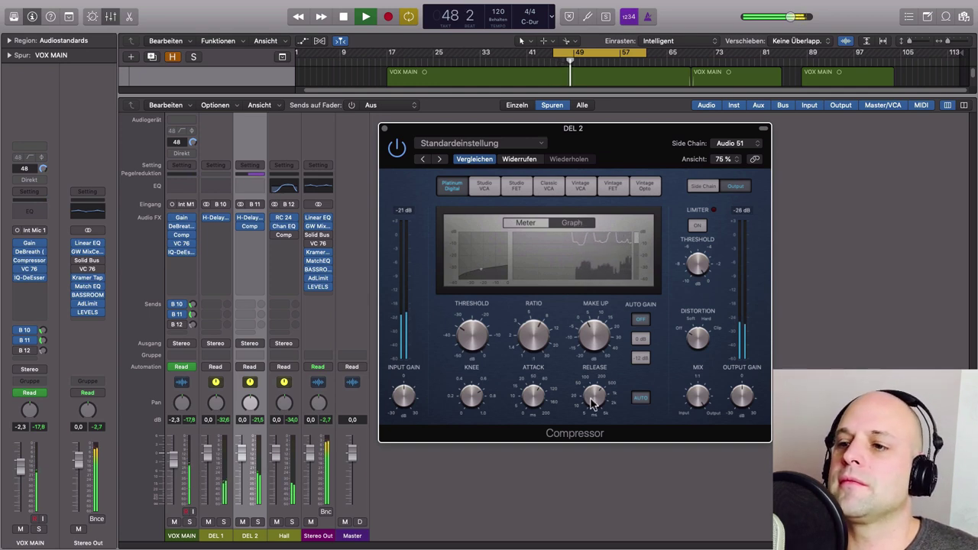
mouse_move(596, 393)
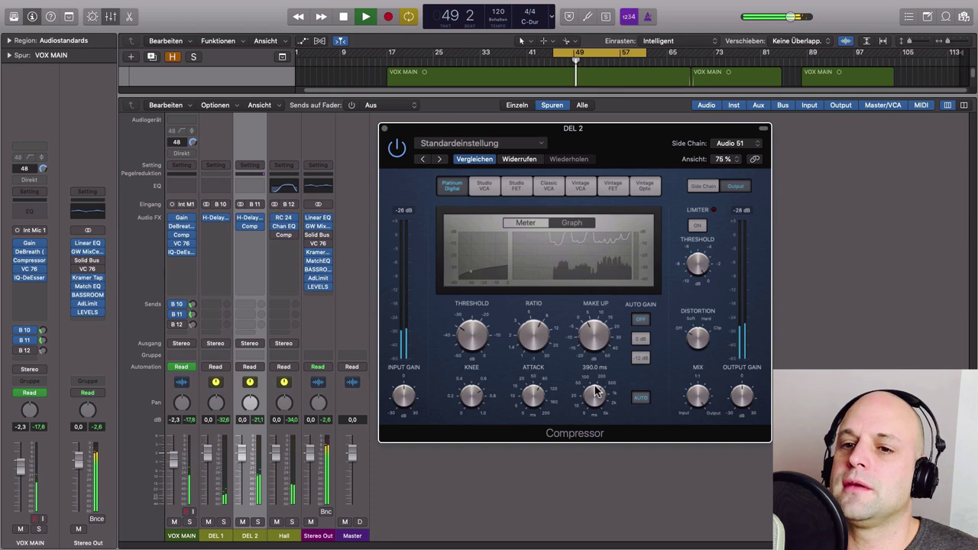
Step: Solo VOX MAIN, raise the output level of the H-Delay on DEL 2 during playback, and close the plug-in
left_click(189, 522)
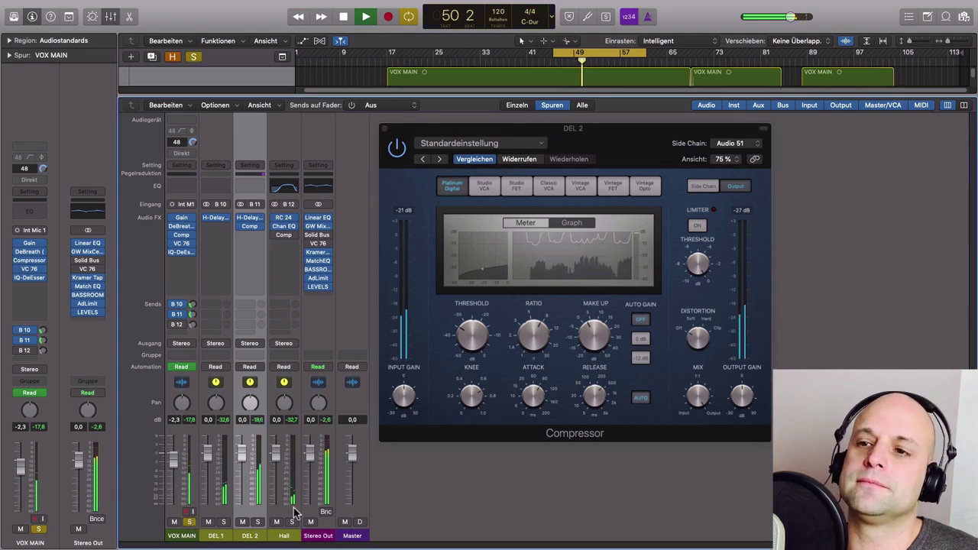
left_click(251, 220)
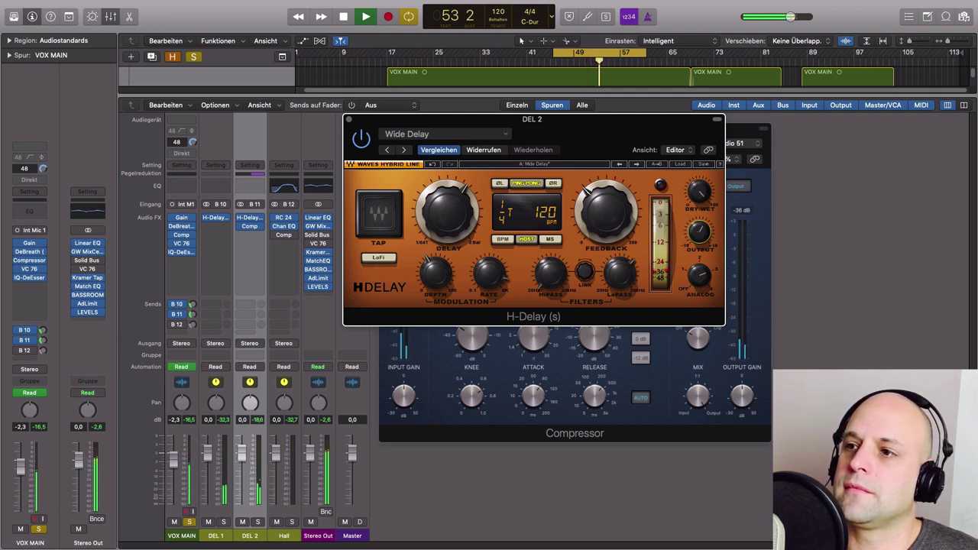
mouse_move(704, 244)
left_click_drag(703, 243, 701, 224)
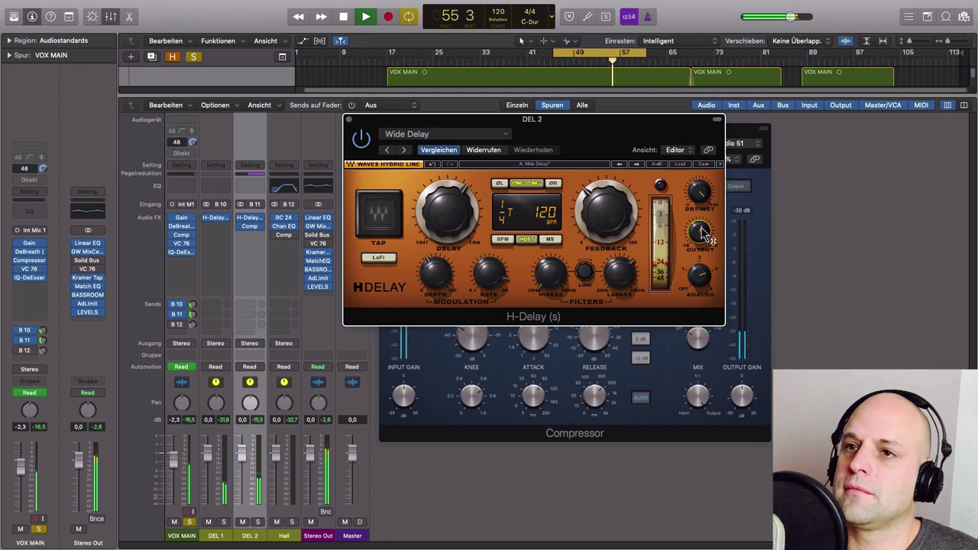
key("space")
left_click(348, 120)
Step: Play the soloed vocal with the compressor's graph in view to check the ducking, and close the compressor
left_click(389, 142)
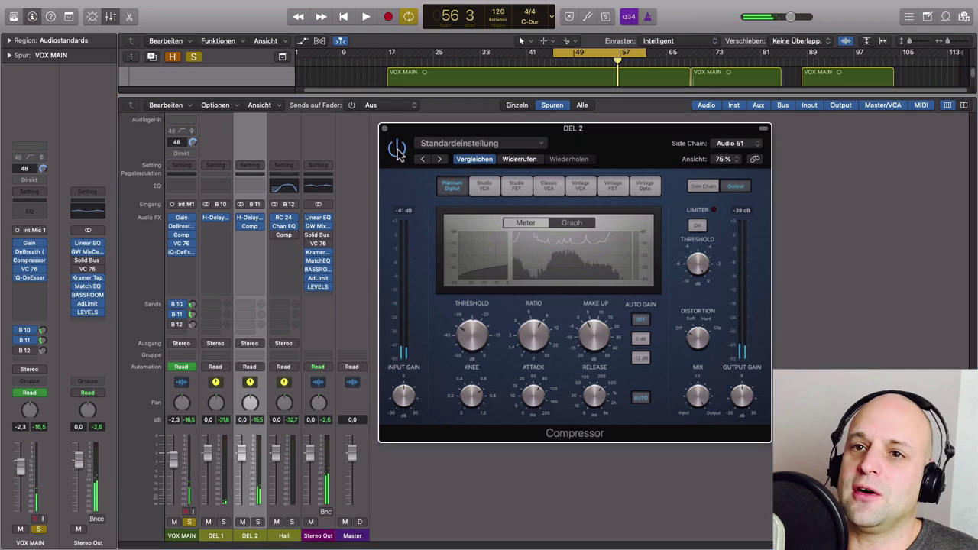
key("space")
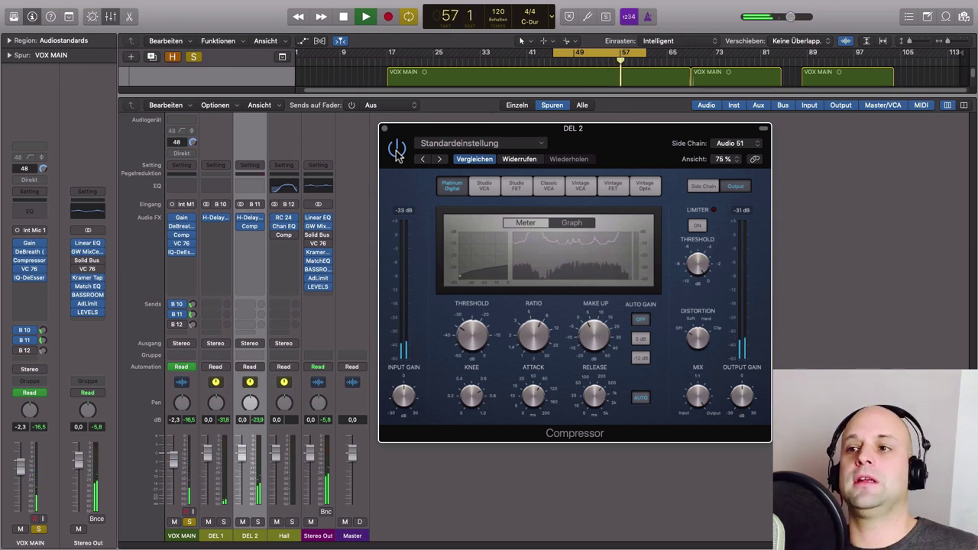
key("space")
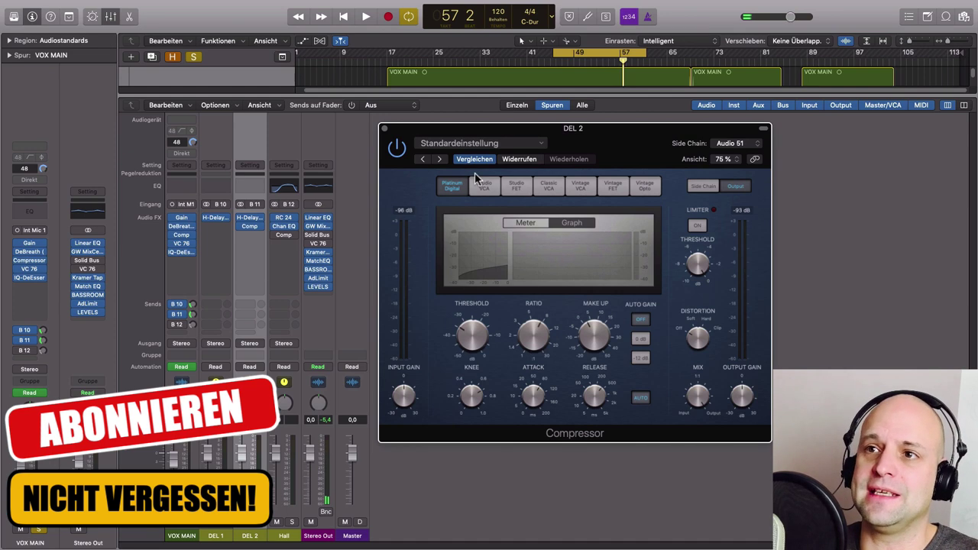
left_click(384, 128)
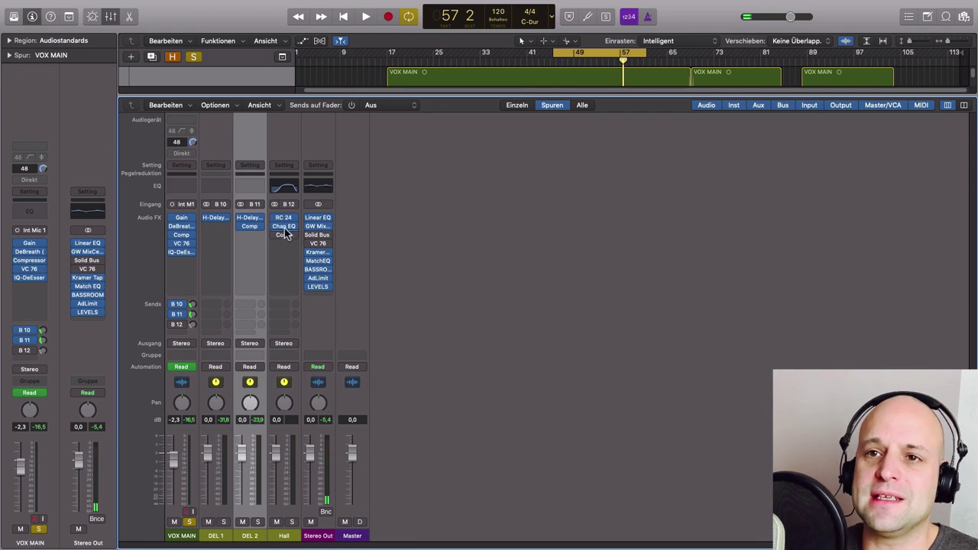
Step: Copy the RC 24 reverb from the Hall channel to DEL 2 below the compressor, and switch it from Wet to Mix
left_click_drag(284, 219, 249, 237)
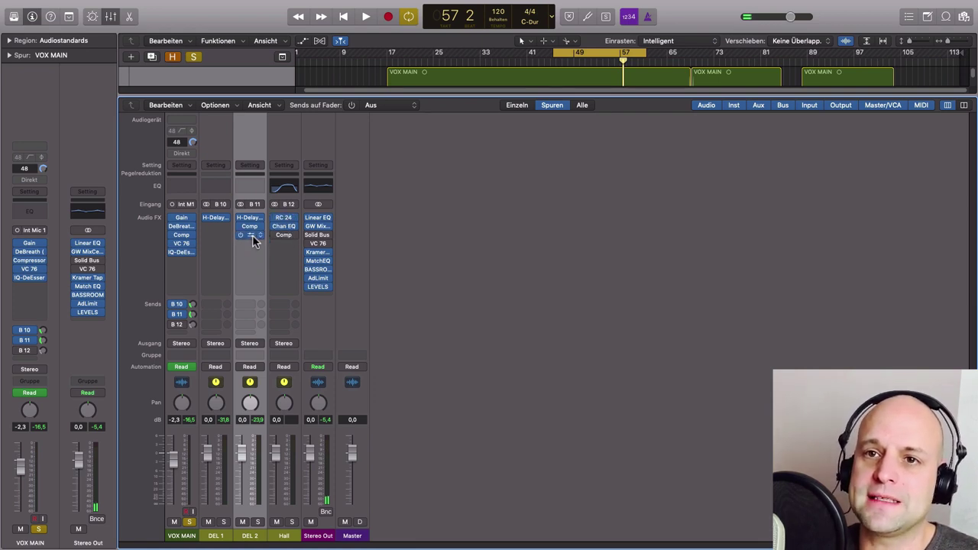
left_click(253, 237)
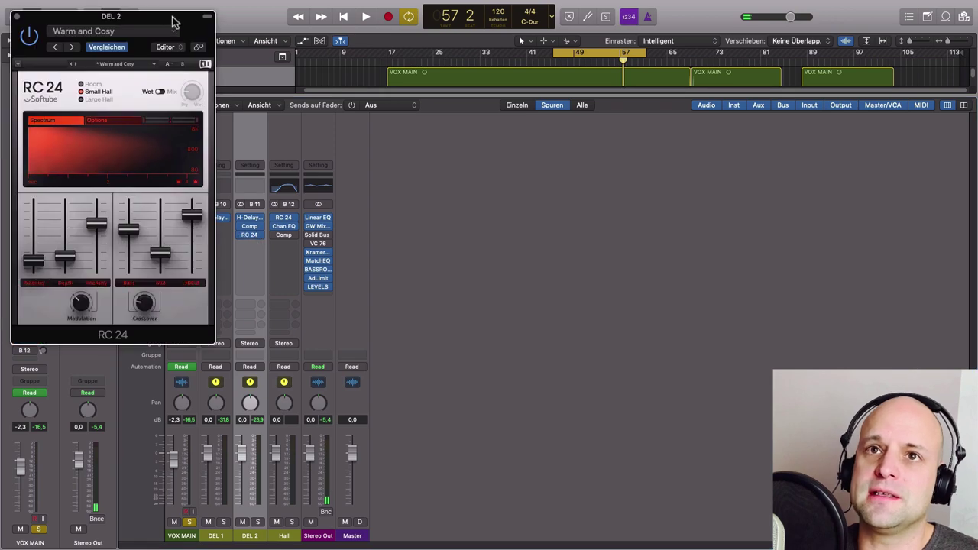
left_click_drag(172, 22, 626, 108)
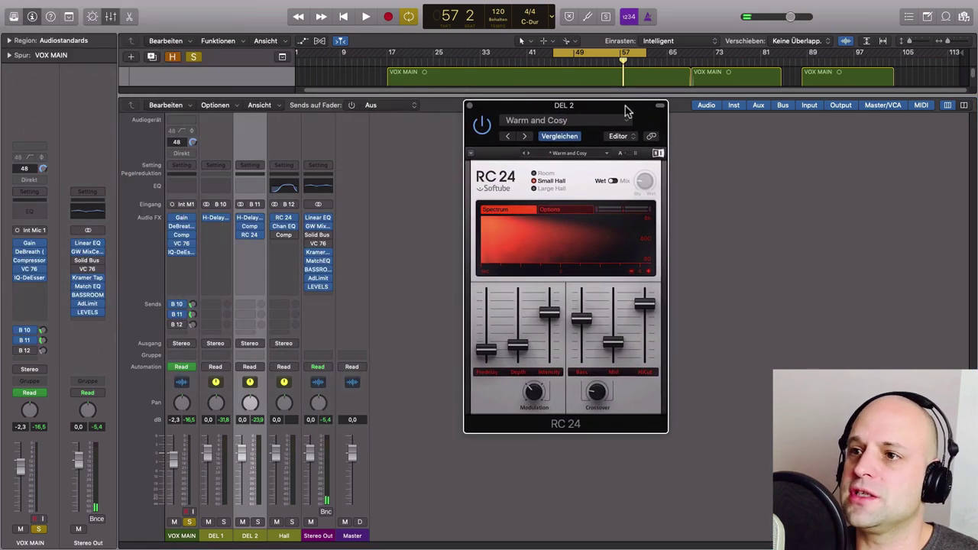
left_click(614, 181)
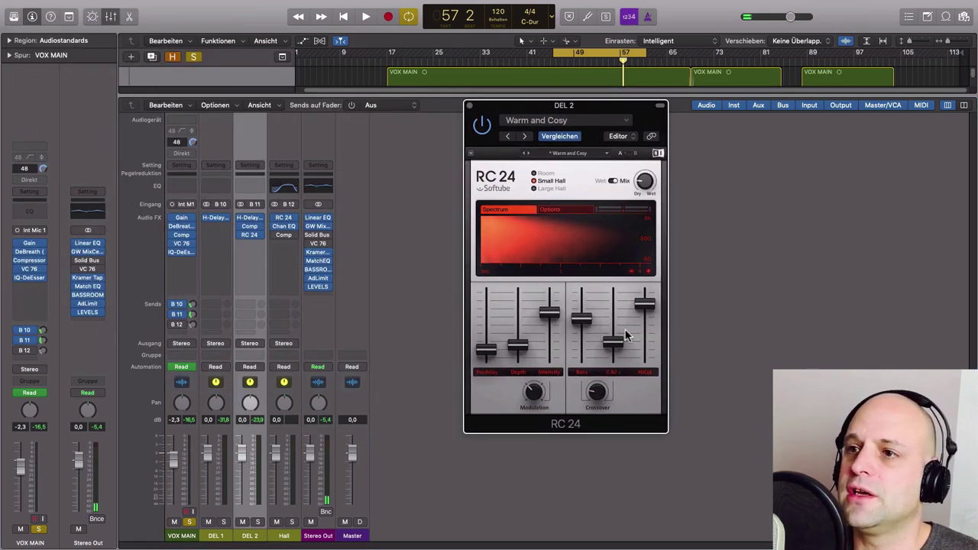
left_click_drag(599, 107, 625, 104)
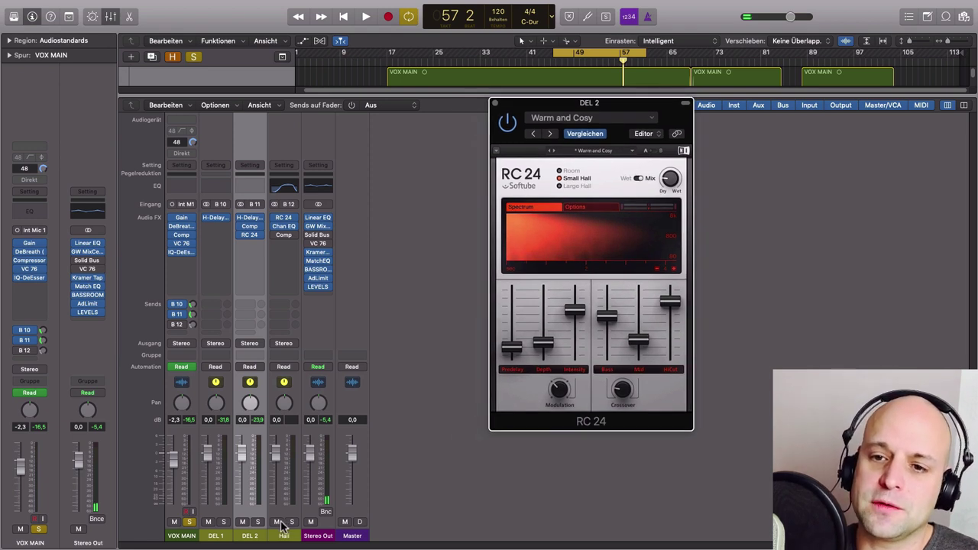
Step: Solo DEL 2 and compare the delay with the RC 24 reverb bypassed and active during playback
left_click(258, 523)
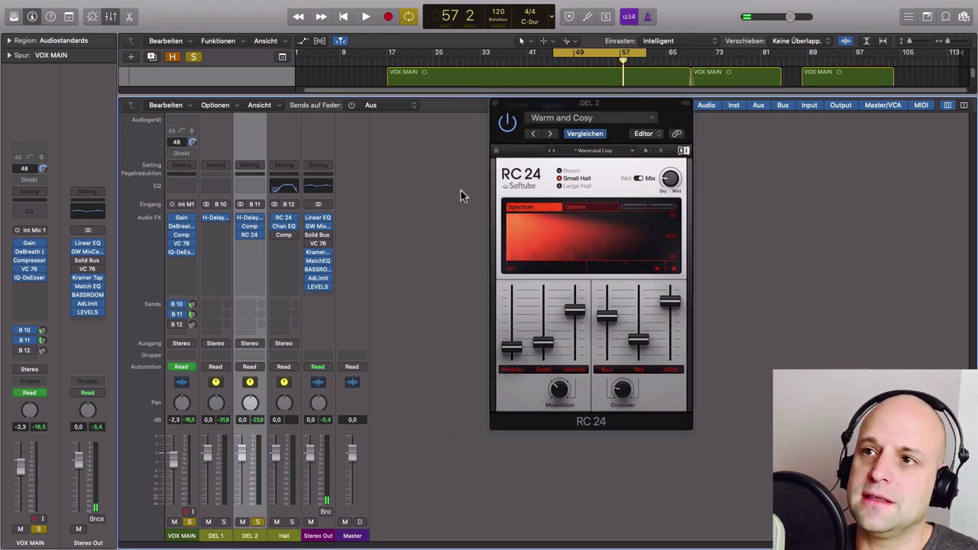
left_click(507, 124)
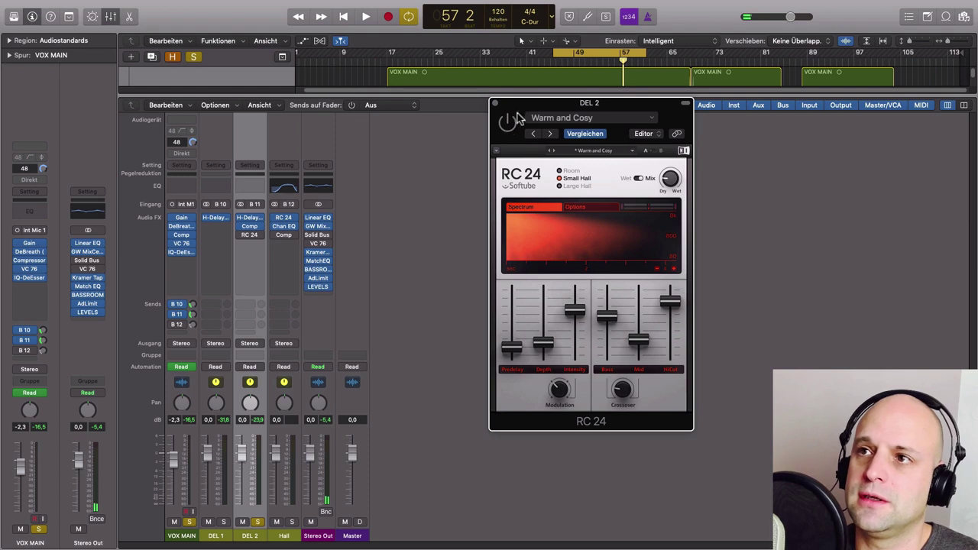
key("space")
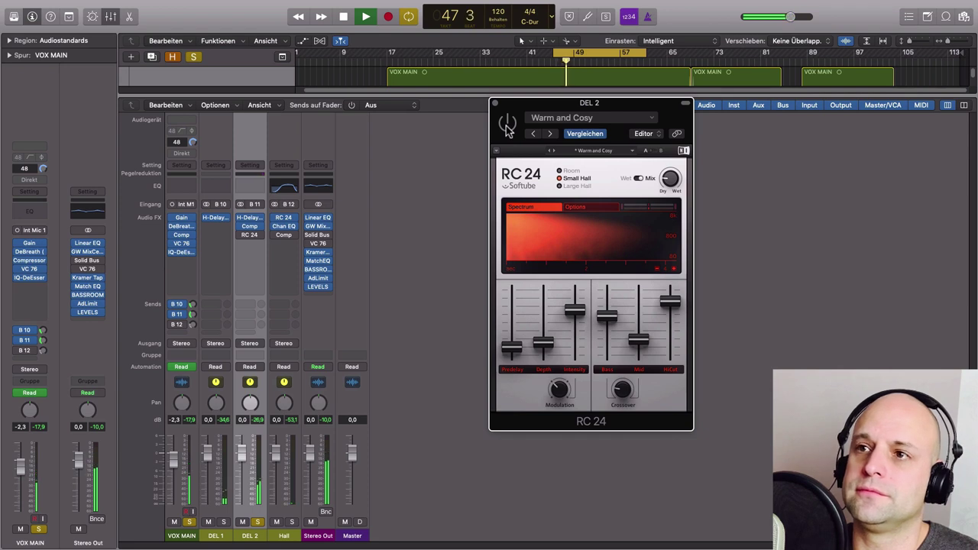
left_click(506, 125)
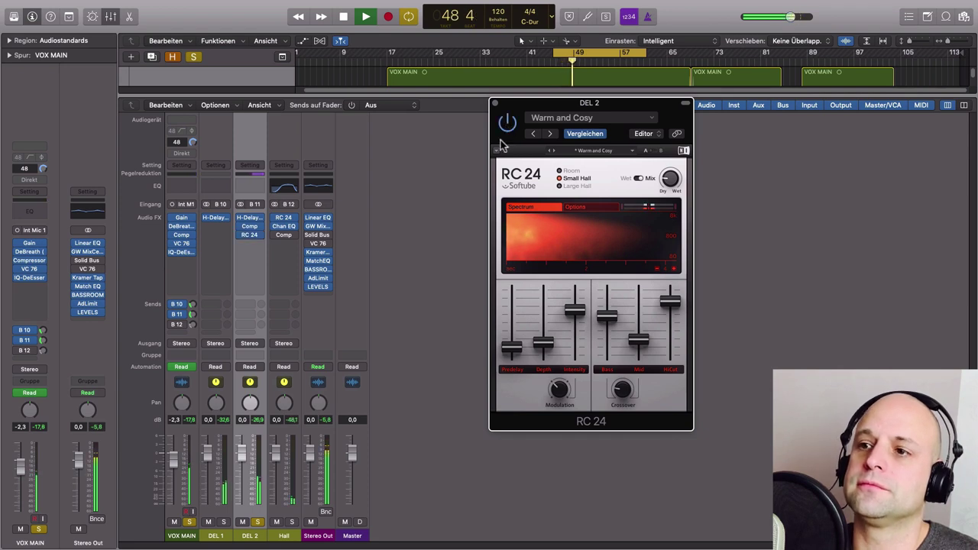
Step: Raise the RC 24's Mid slider slightly and listen to the full mix with all solos off
left_click_drag(642, 340, 637, 330)
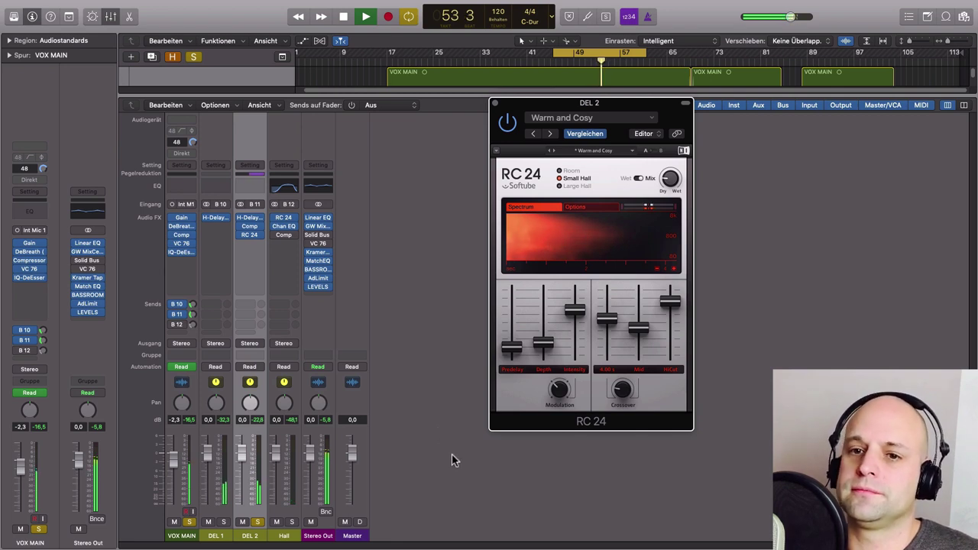
left_click(243, 523)
left_click(257, 523)
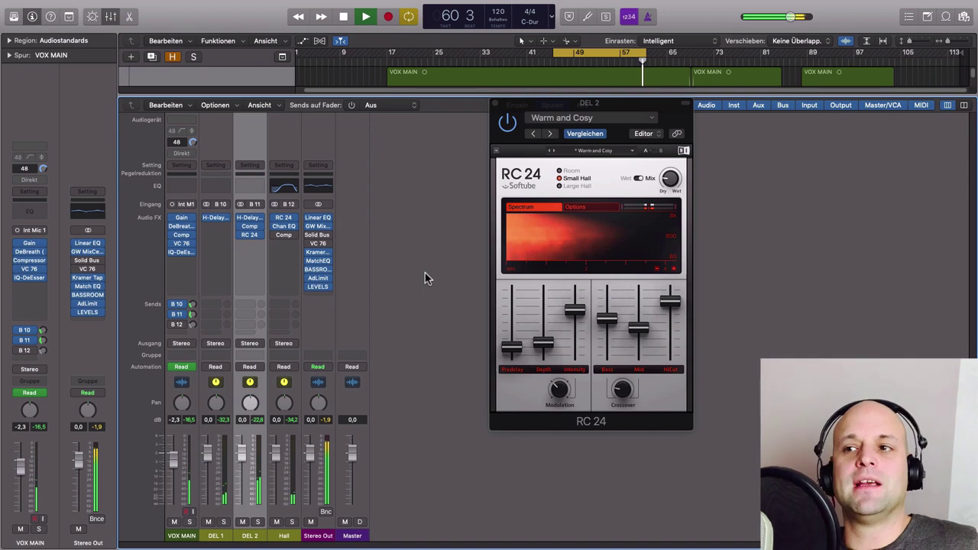
key("space")
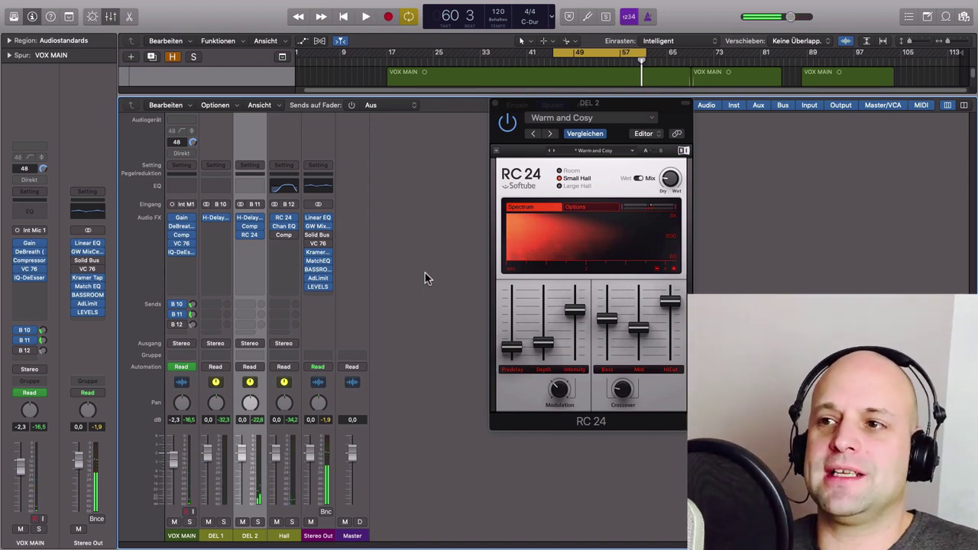